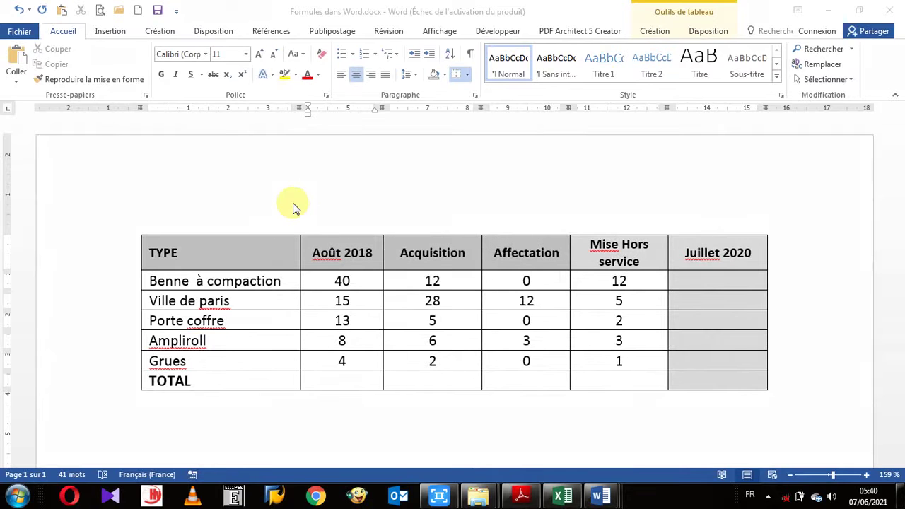
Bring the Word window with Formules dans Word.docx and its equipment table to the front.
left_click(343, 380)
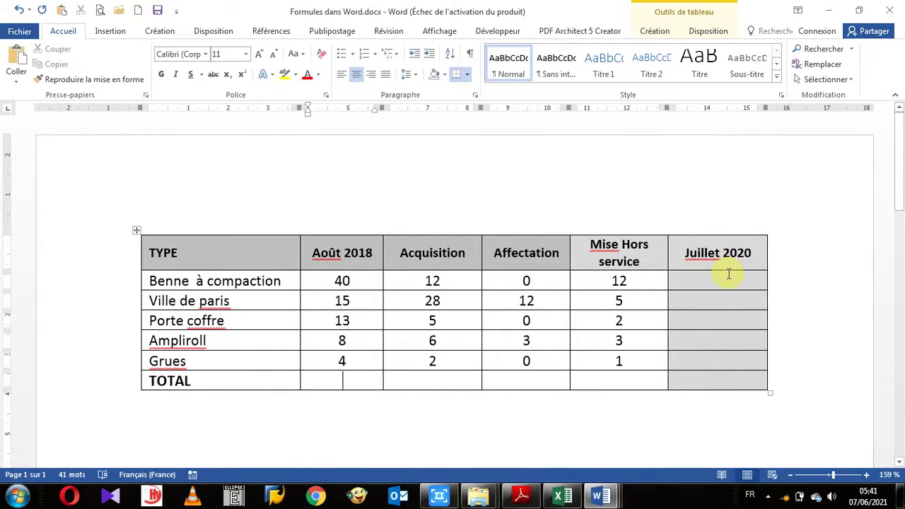
Put the cursor in the Août 2018 TOTAL cell and show the table Disposition tools.
left_click(366, 384)
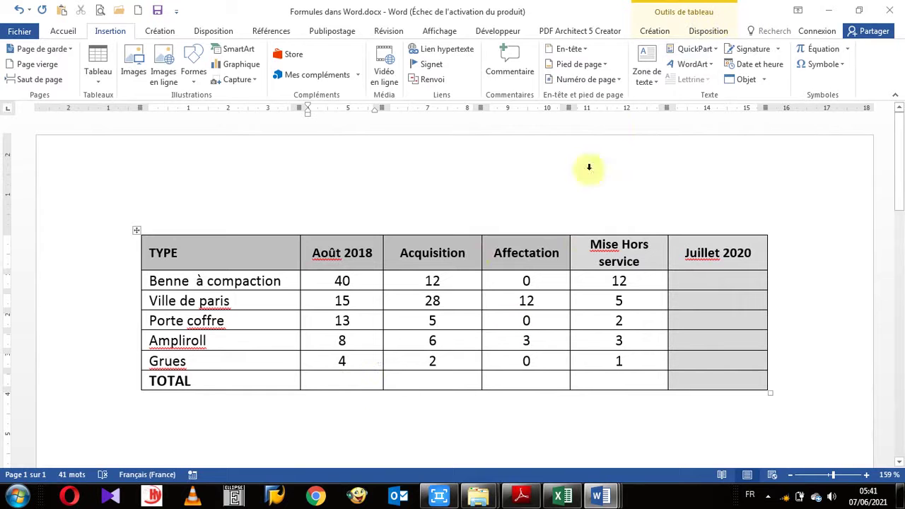
left_click(704, 32)
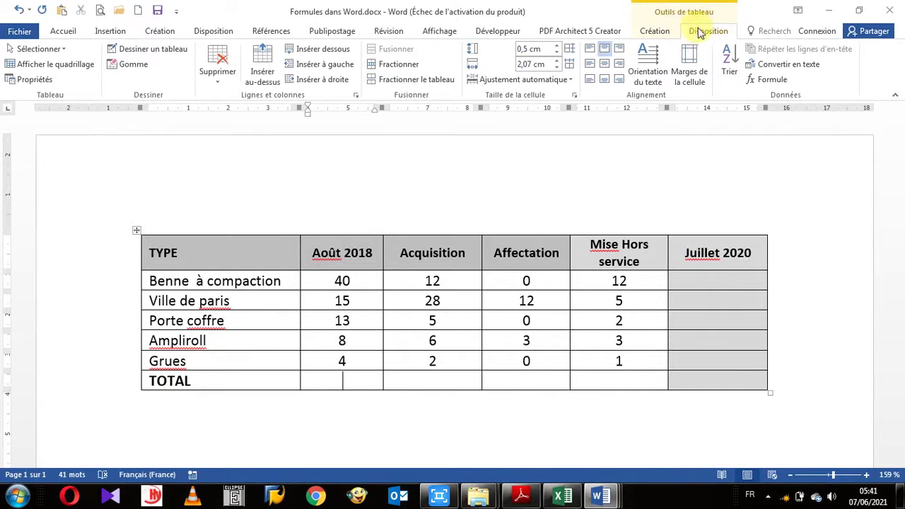
Open the Formule dialog for the Août 2018 TOTAL cell and nudge it up-left.
left_click(778, 87)
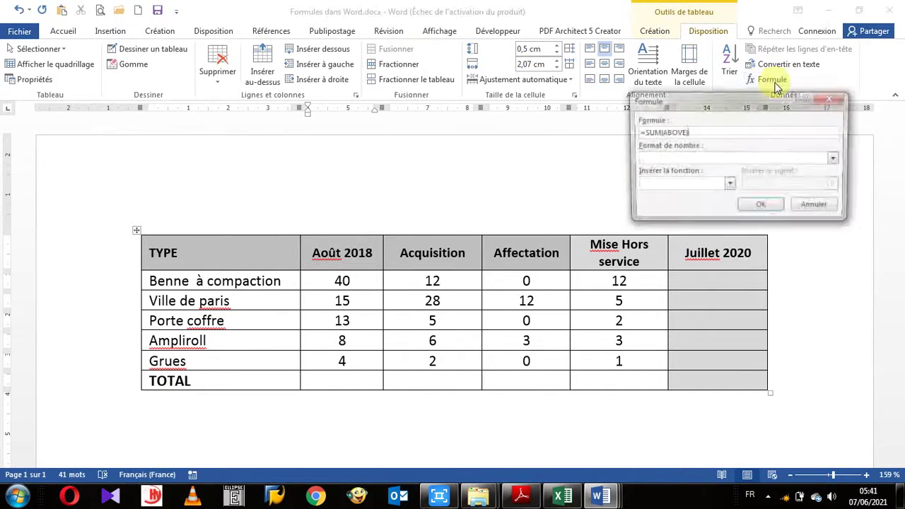
left_click_drag(708, 107, 677, 82)
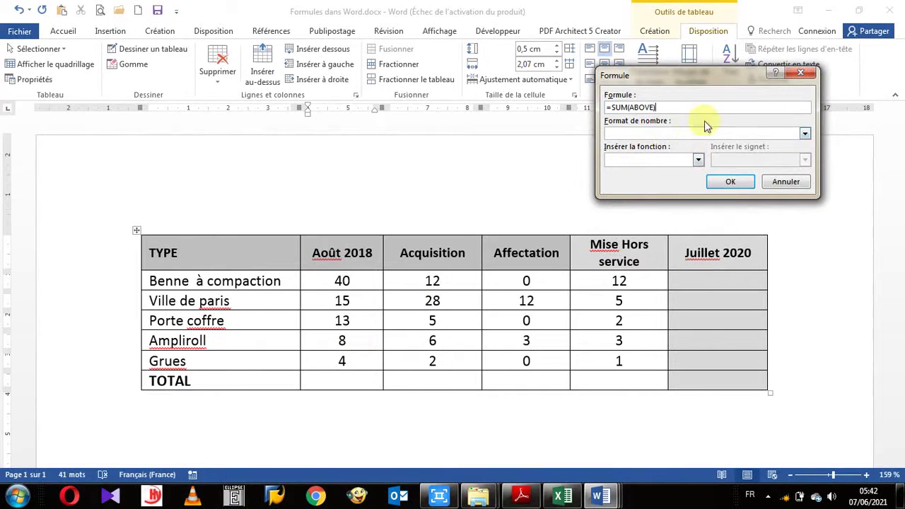
Browse the Insérer la fonction list from ABS down to TRUE and back to the top.
left_click(698, 161)
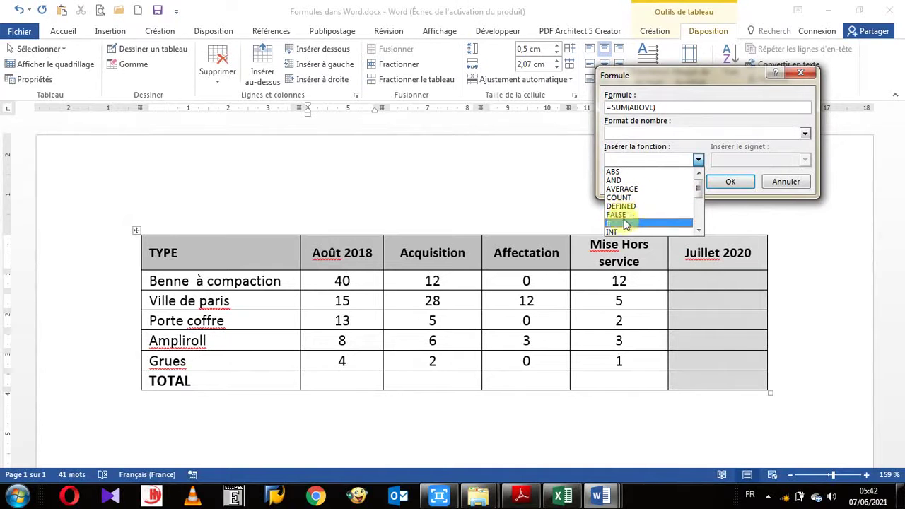
left_click(698, 232)
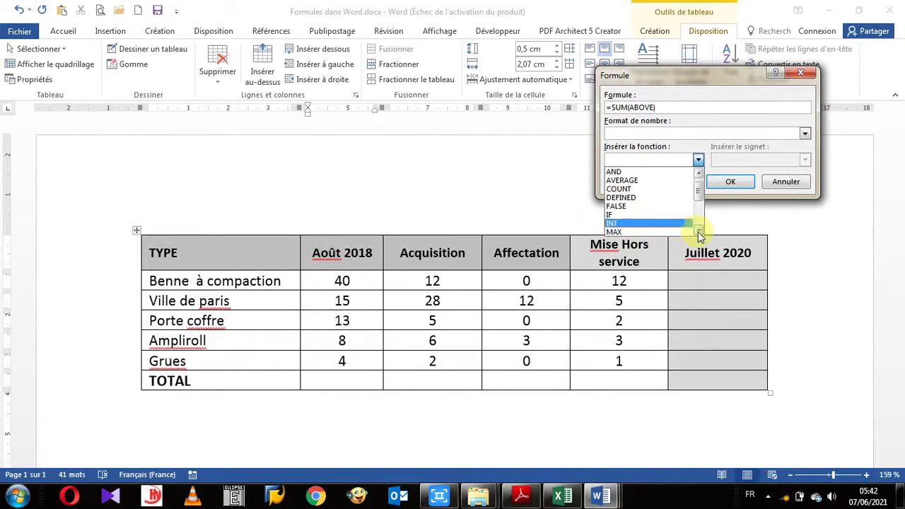
left_click(699, 231)
left_click(698, 232)
left_click(698, 232)
left_click(699, 231)
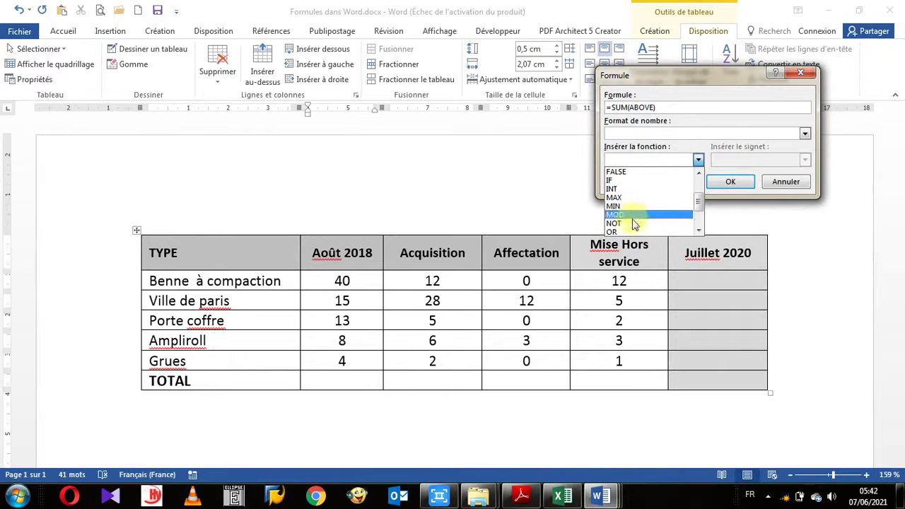
left_click(698, 231)
left_click(698, 231)
left_click(698, 231)
left_click(698, 231)
left_click(698, 231)
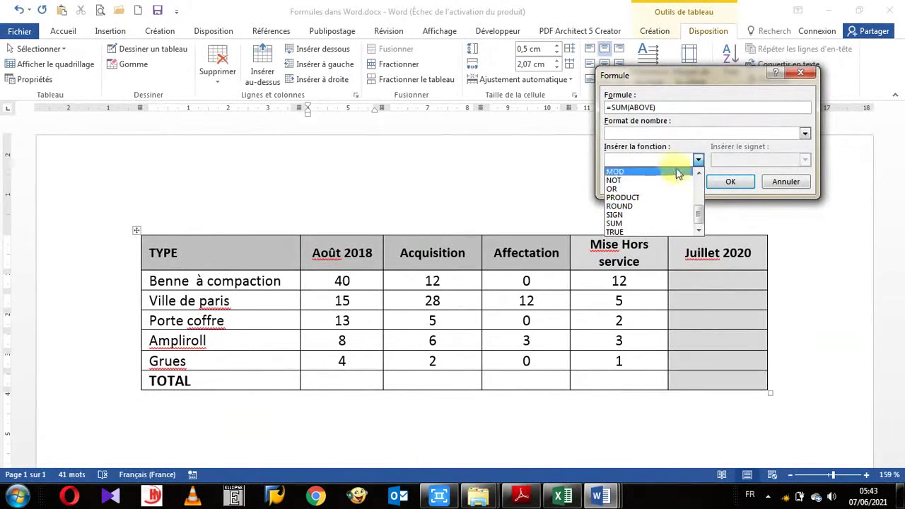
left_click_drag(701, 220, 698, 180)
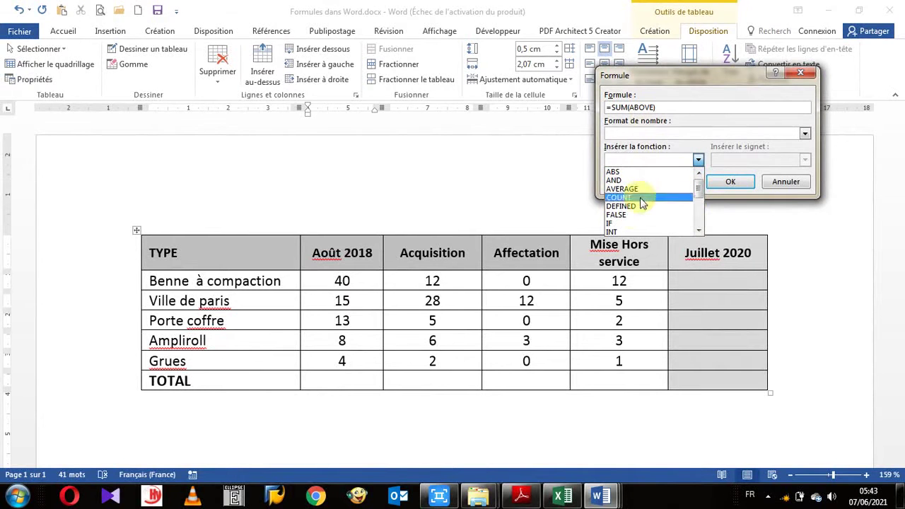
Try the # ##0 number format, then clear it so =SUM(ABOVE) has no format.
left_click(683, 108)
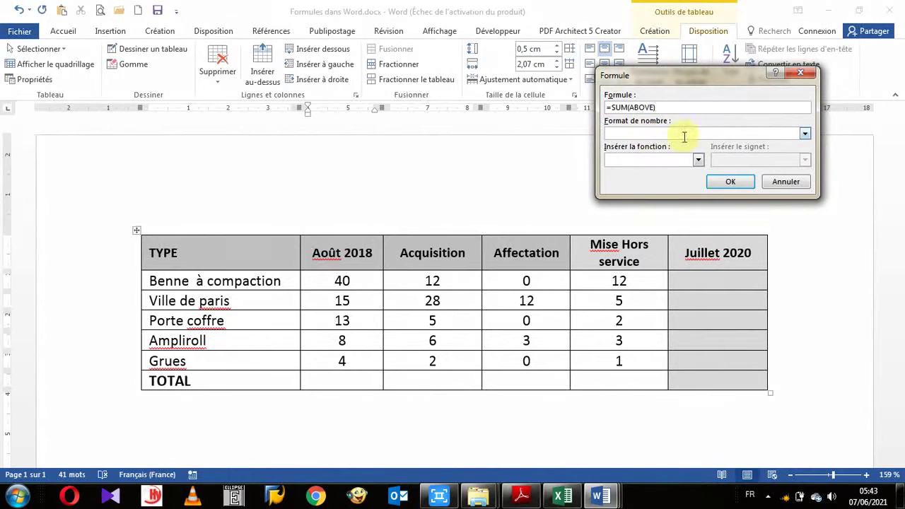
left_click(806, 136)
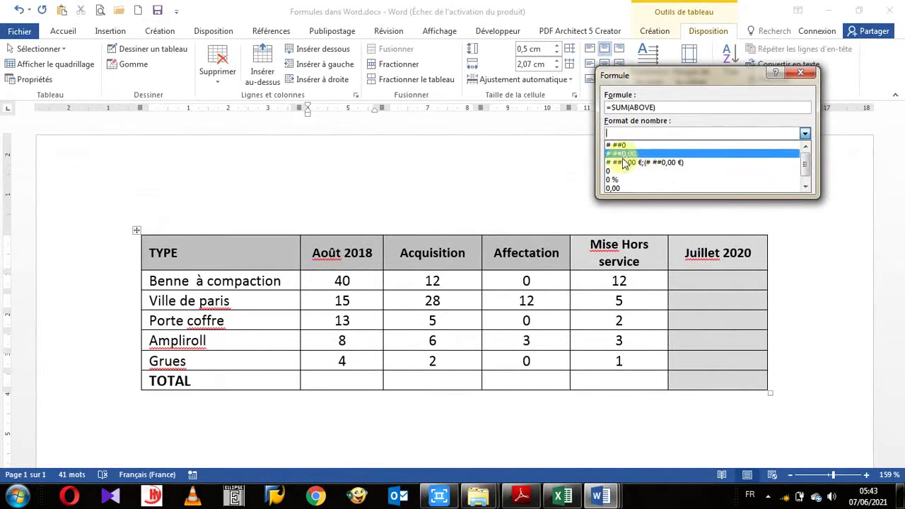
left_click(770, 133)
left_click(806, 135)
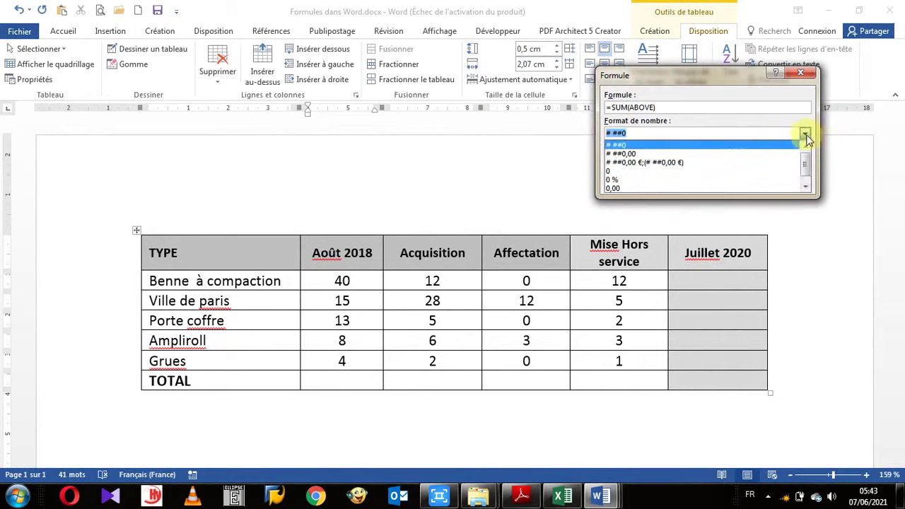
left_click(670, 133)
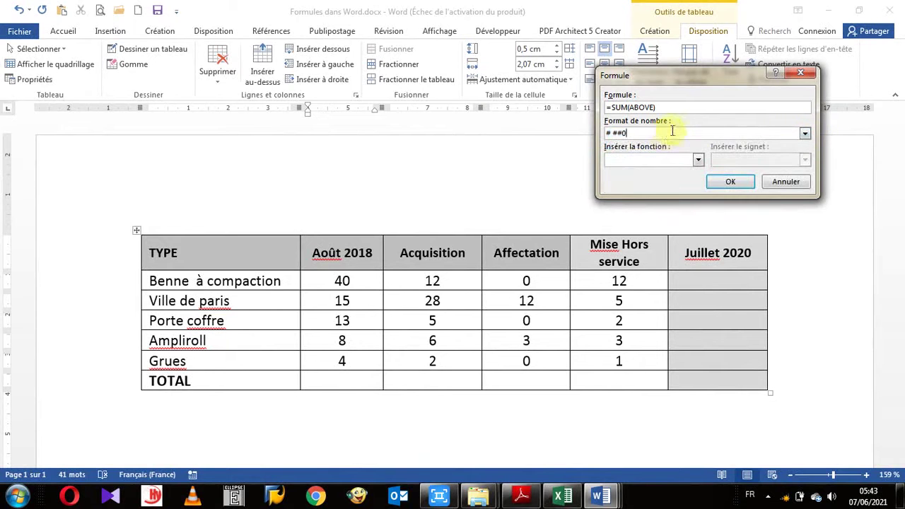
key("BackSpace")
key("BackSpace")
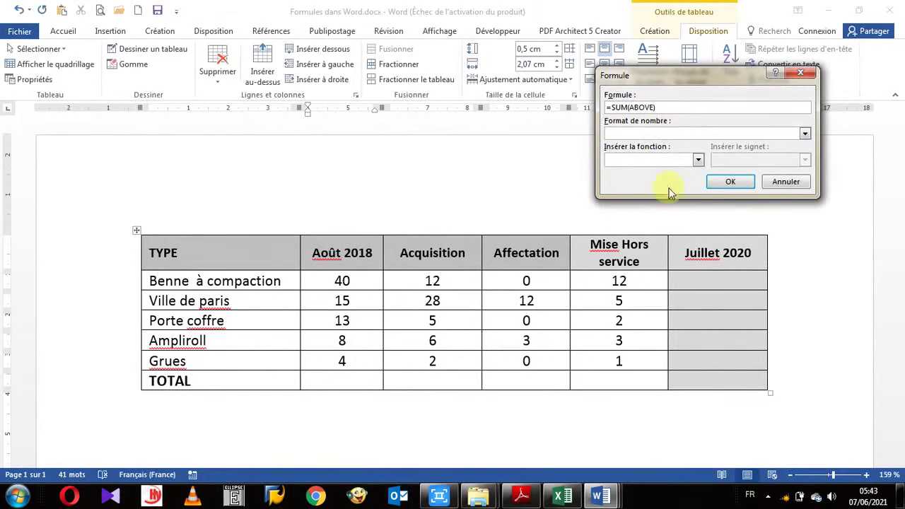
Insert the =SUM(ABOVE) field, showing 80 in the Août 2018 TOTAL cell, and select it.
left_click(732, 182)
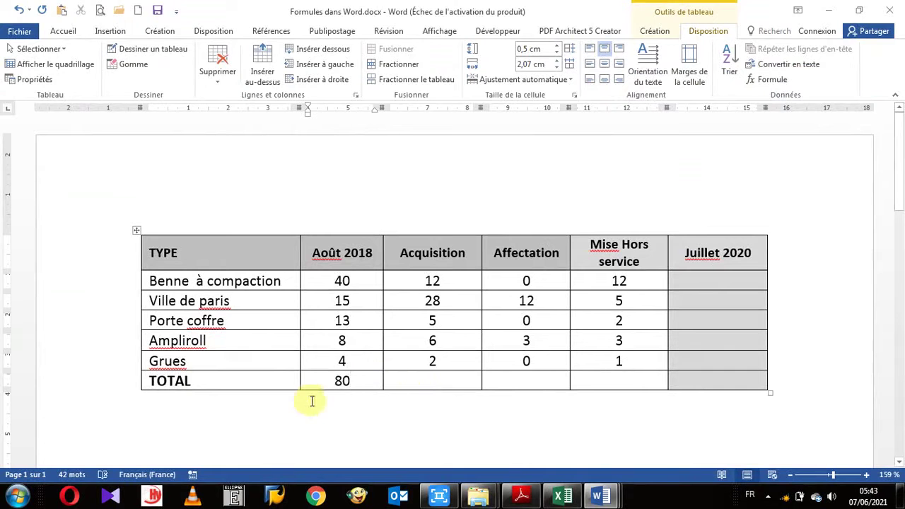
left_click(342, 382)
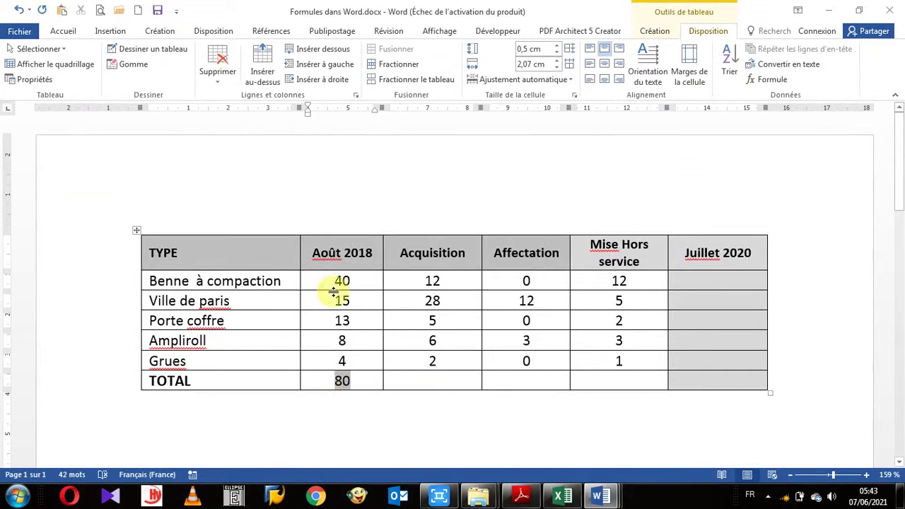
left_click(345, 379)
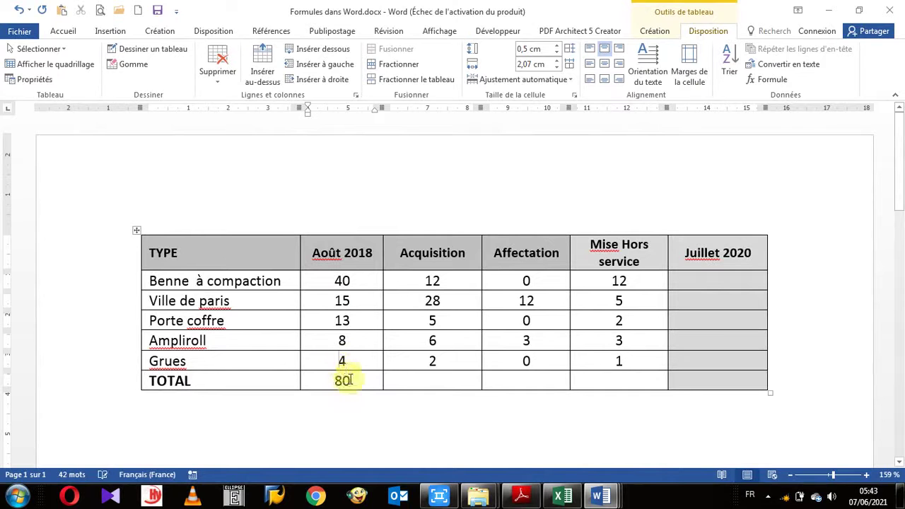
left_click(345, 380)
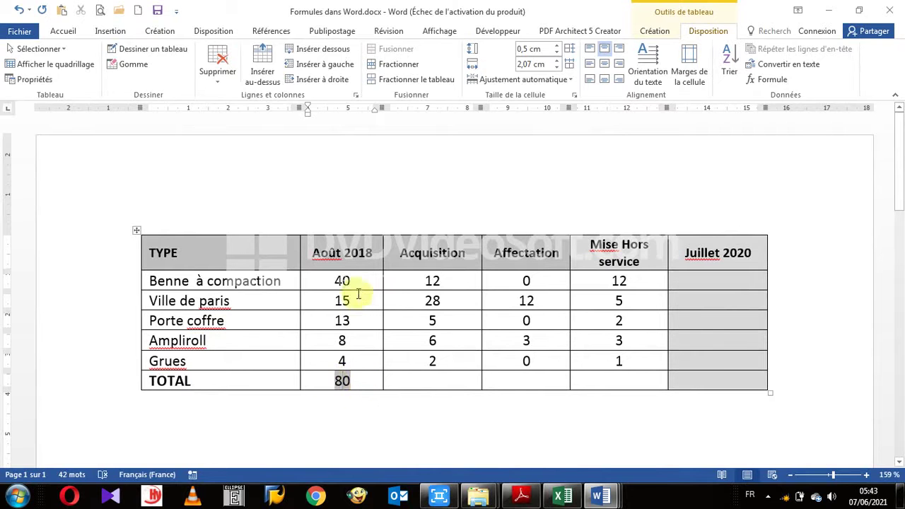
Change the Benne à compaction Août 2018 value from 40 to 20.
right_click(347, 384)
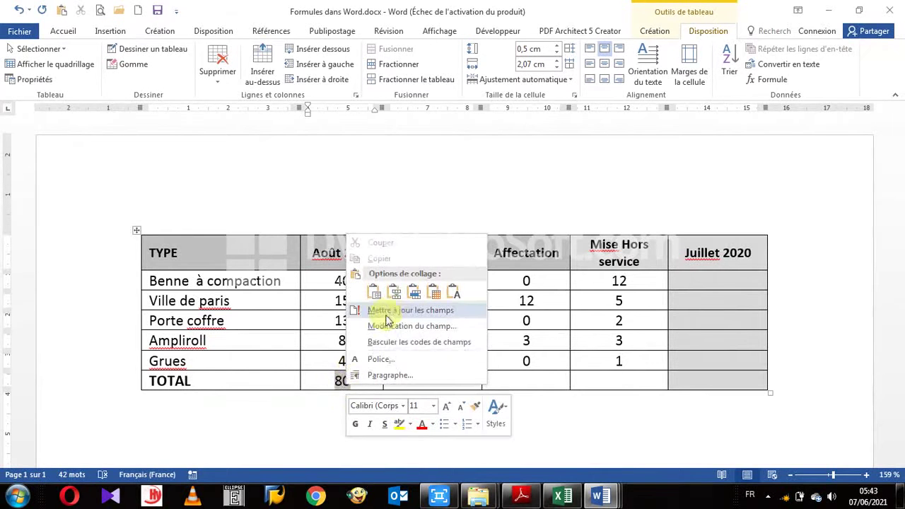
left_click(335, 320)
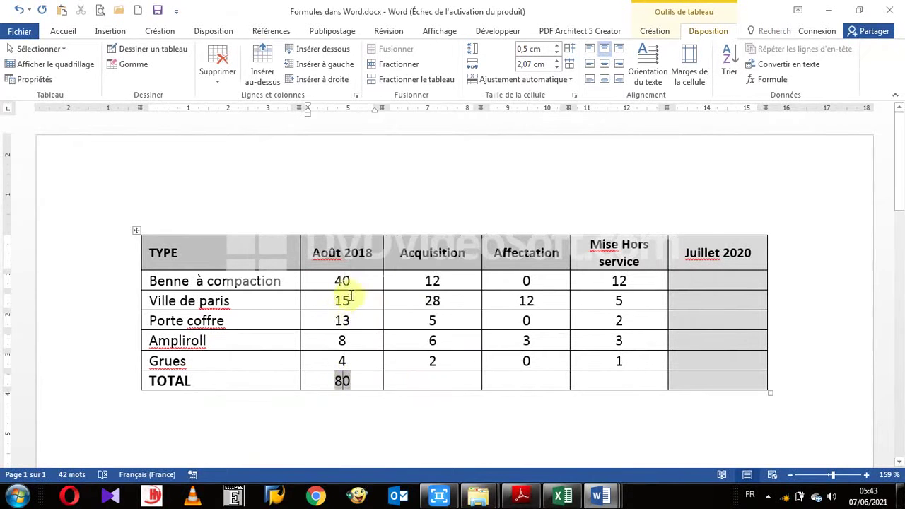
double_click(343, 281)
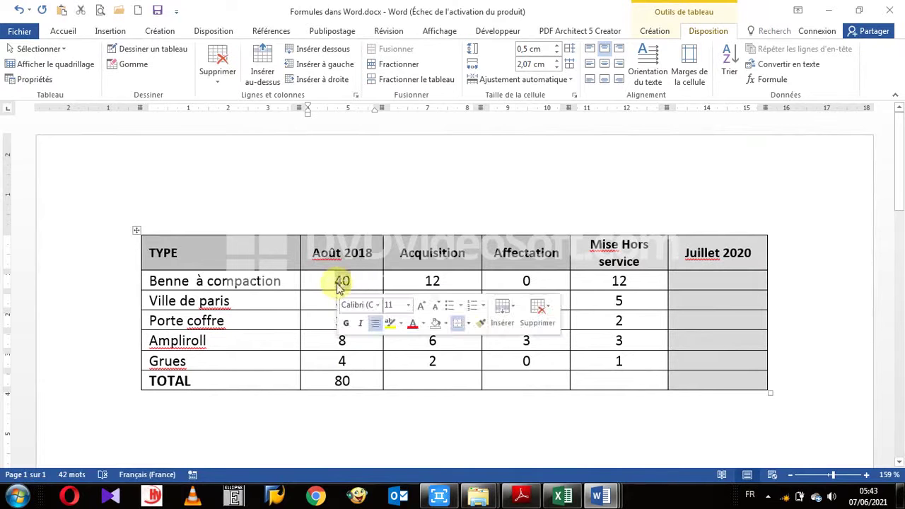
type("20")
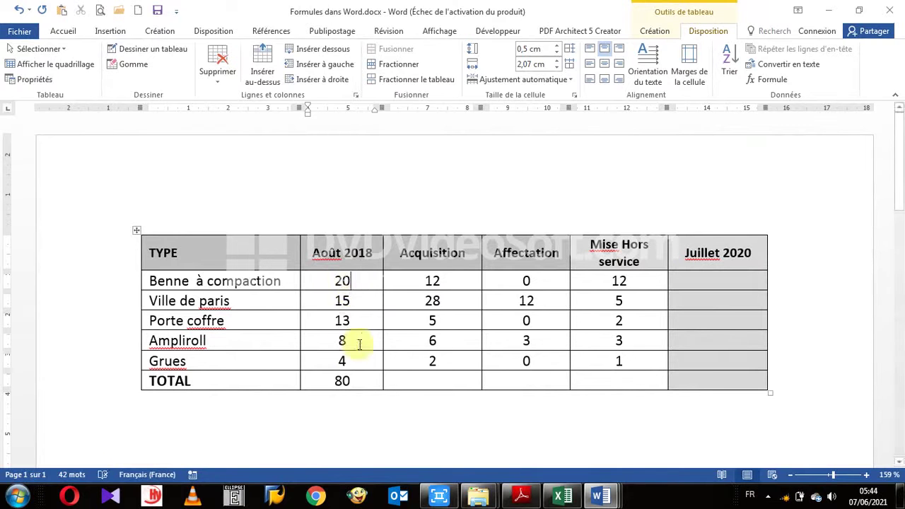
Update the Août 2018 total field so it recalculates to 60.
right_click(342, 380)
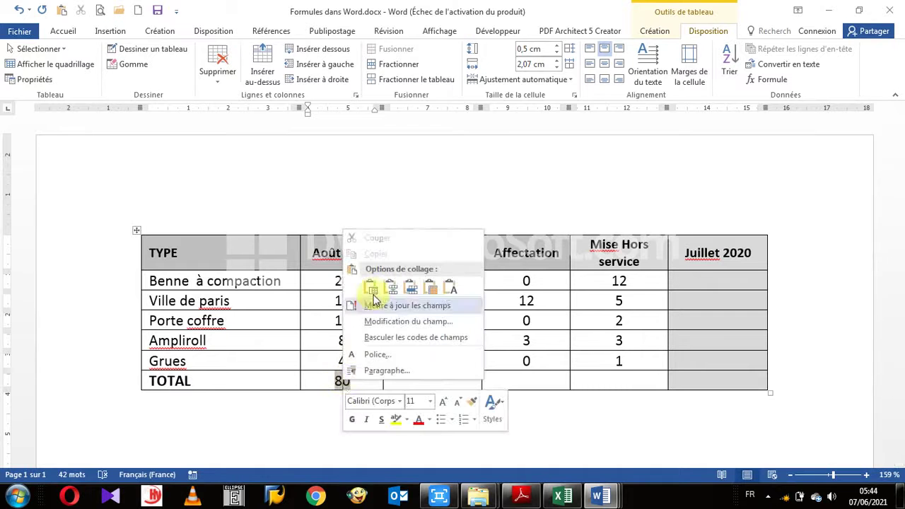
left_click(368, 305)
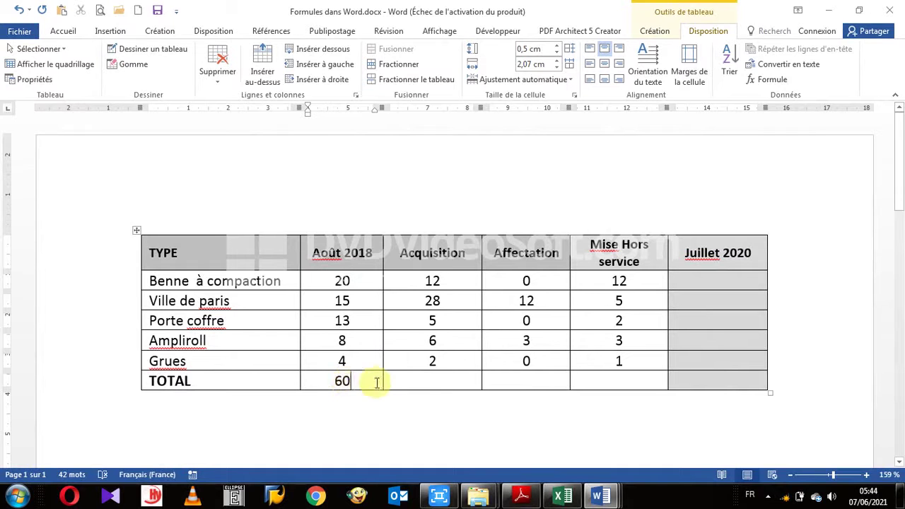
left_click(439, 383)
left_click(439, 383)
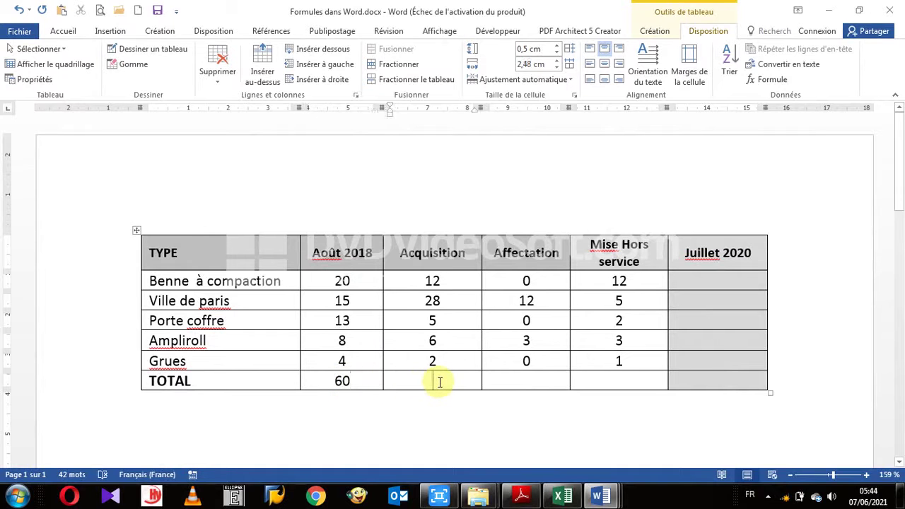
Insert SUM(ABOVE) totals: 53 for Acquisition, 15 for Affectation, 23 for Mise Hors service.
left_click(769, 81)
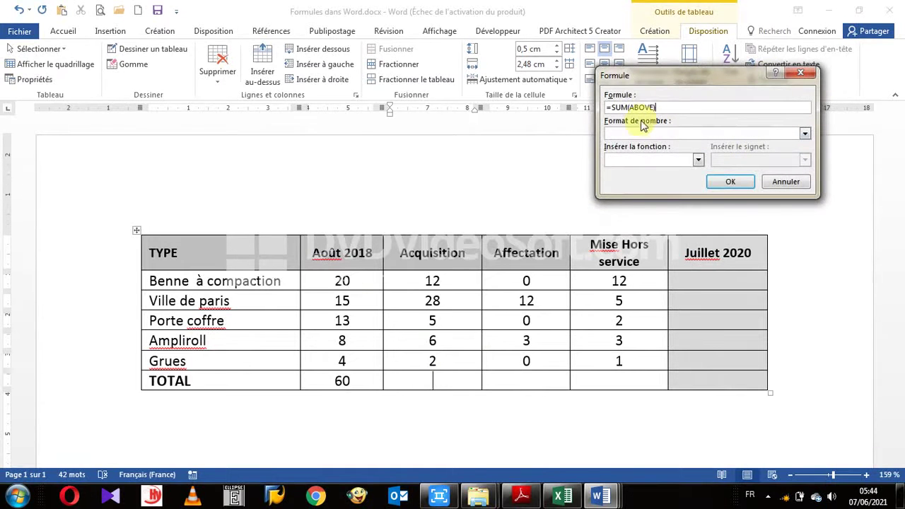
left_click(733, 182)
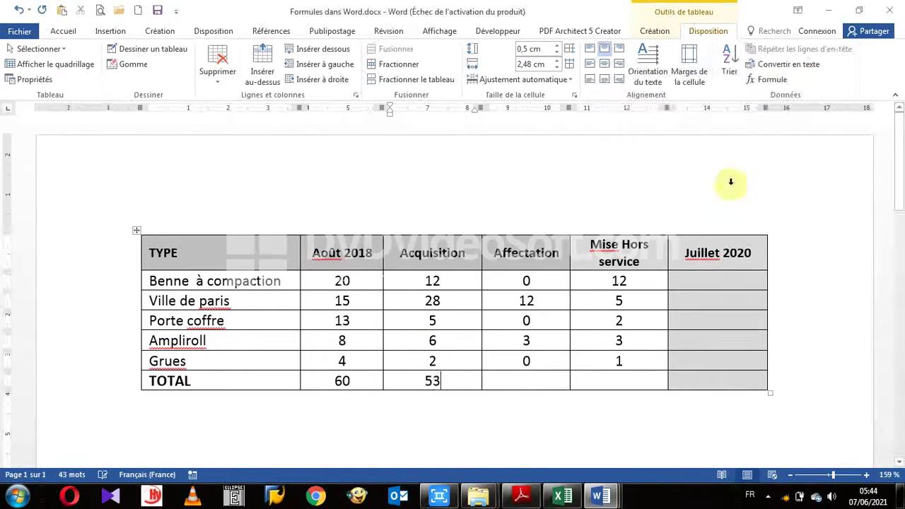
left_click(527, 383)
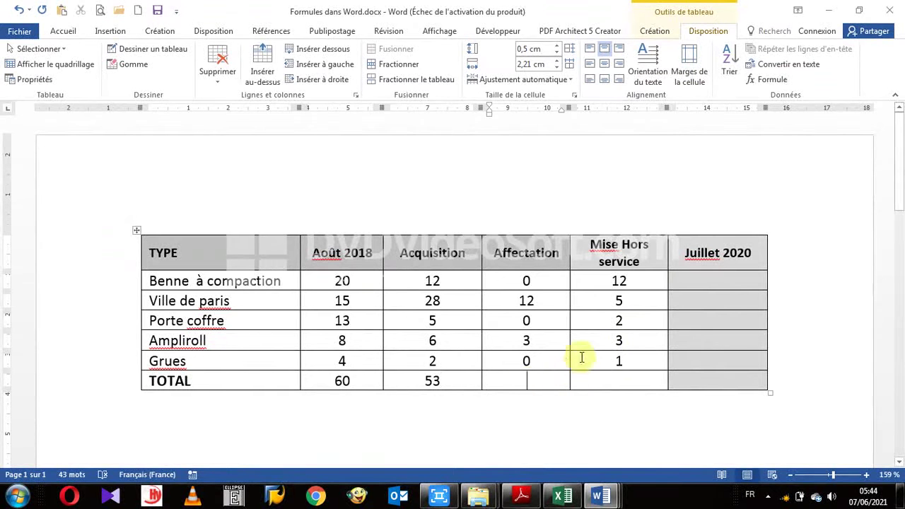
left_click(770, 82)
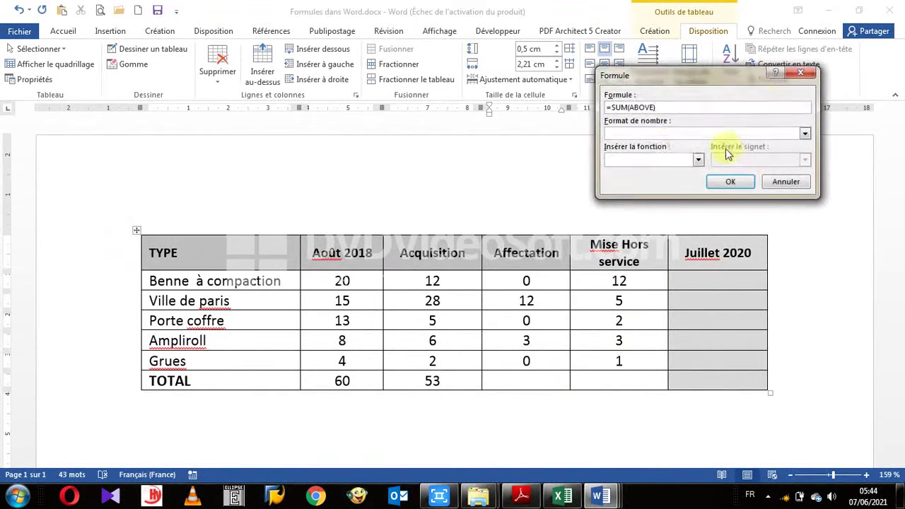
left_click_drag(749, 77, 713, 108)
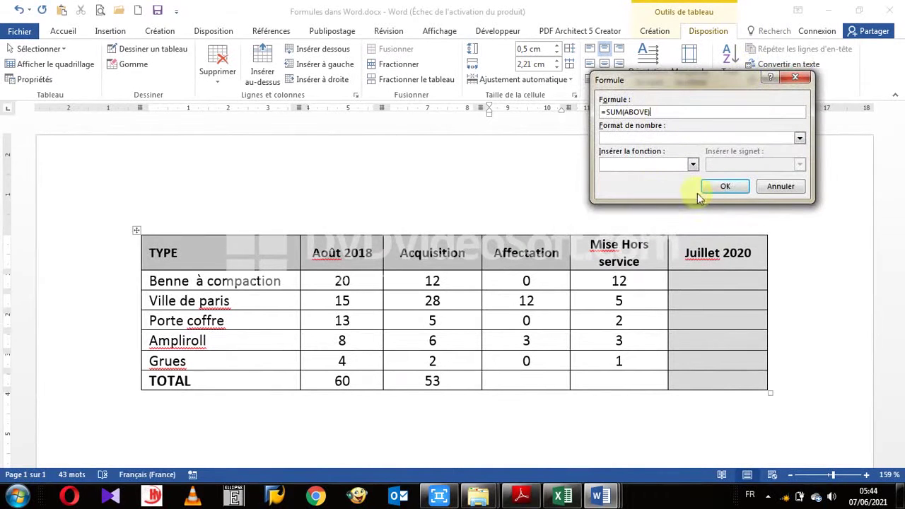
left_click(725, 186)
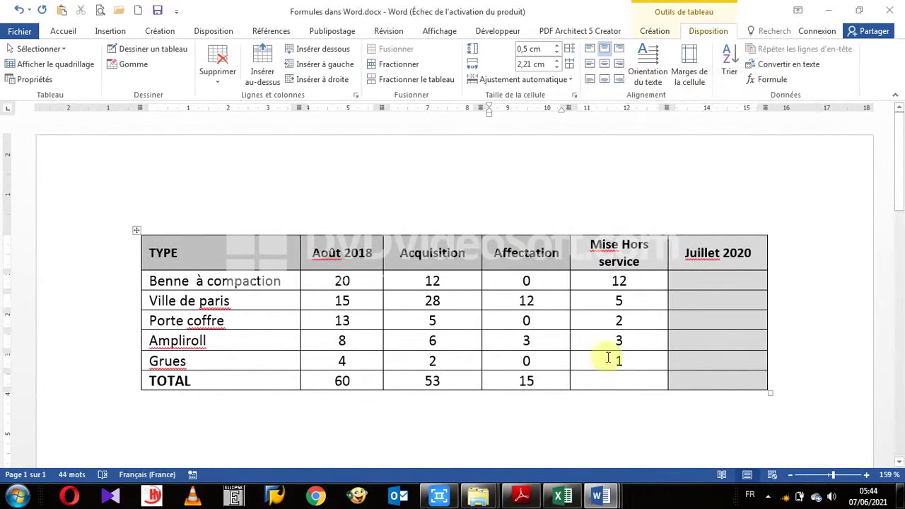
left_click(602, 380)
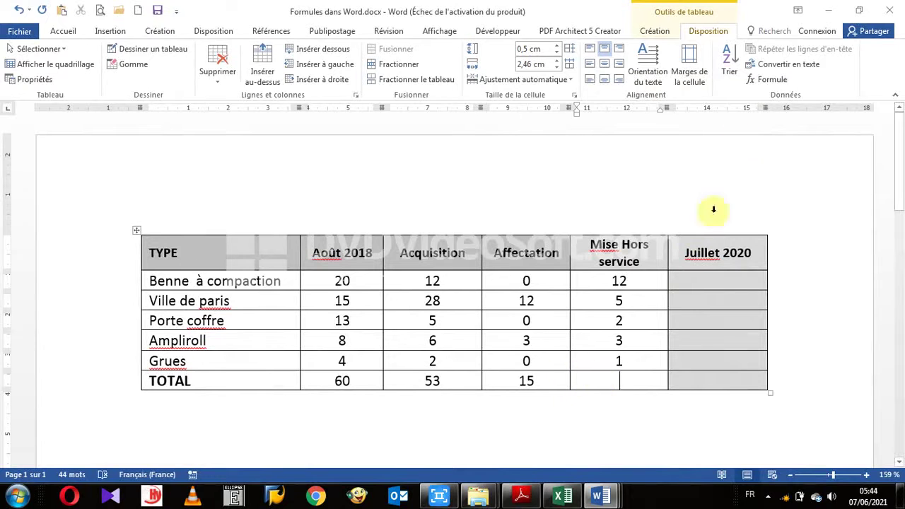
left_click(757, 79)
left_click(726, 186)
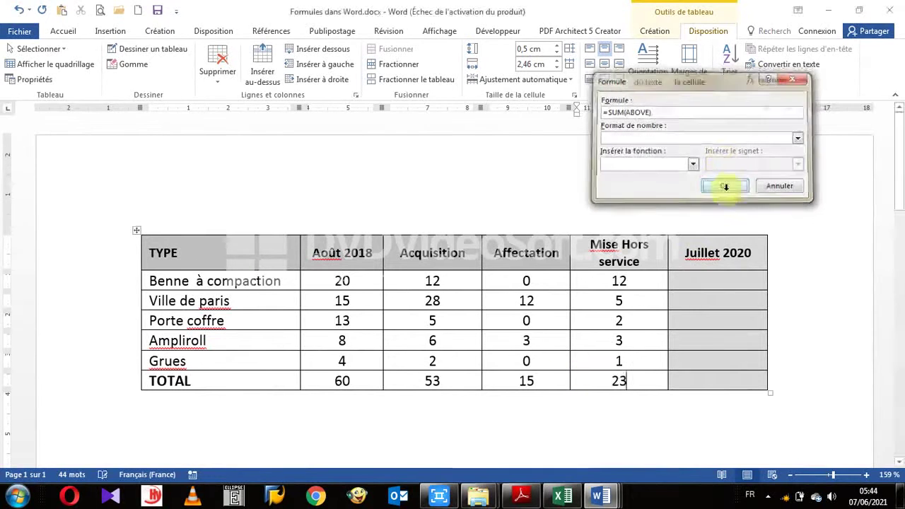
left_click(724, 282)
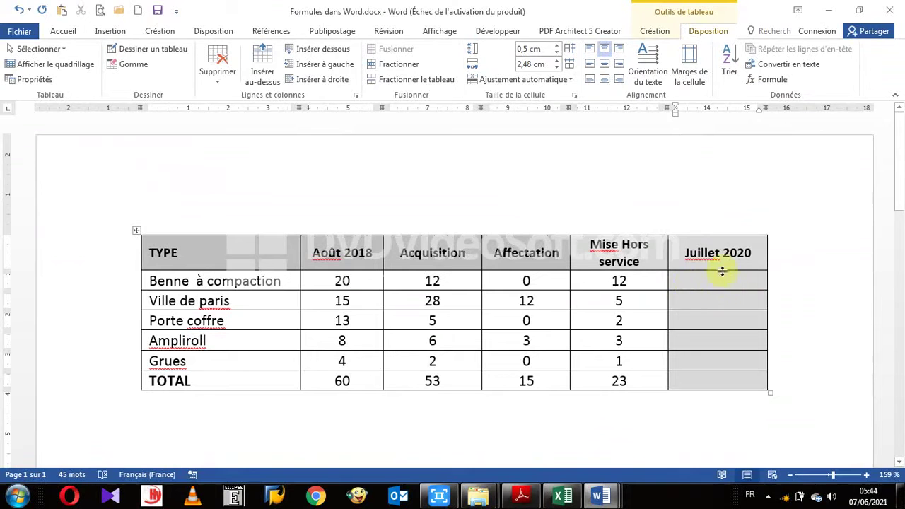
Insert the =SUM(LEFT) row total 44 for Benne à compaction under Juillet 2020.
left_click(777, 83)
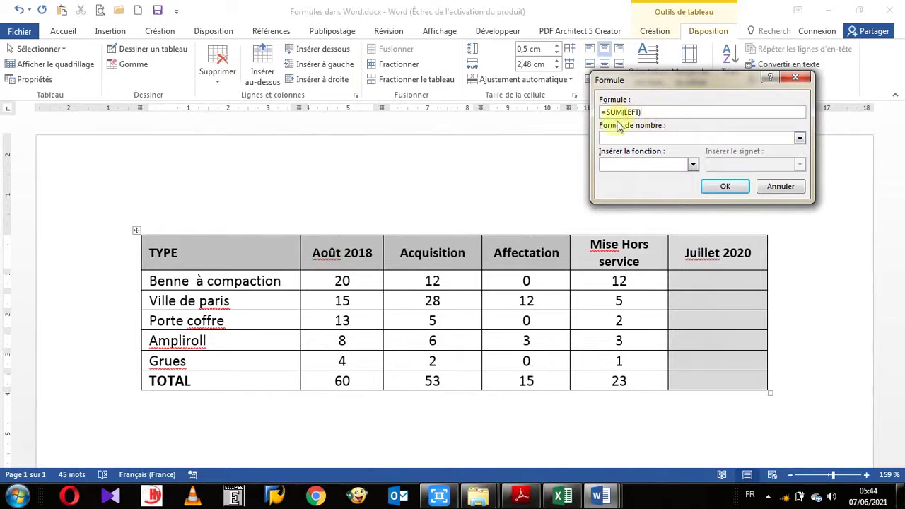
left_click(736, 193)
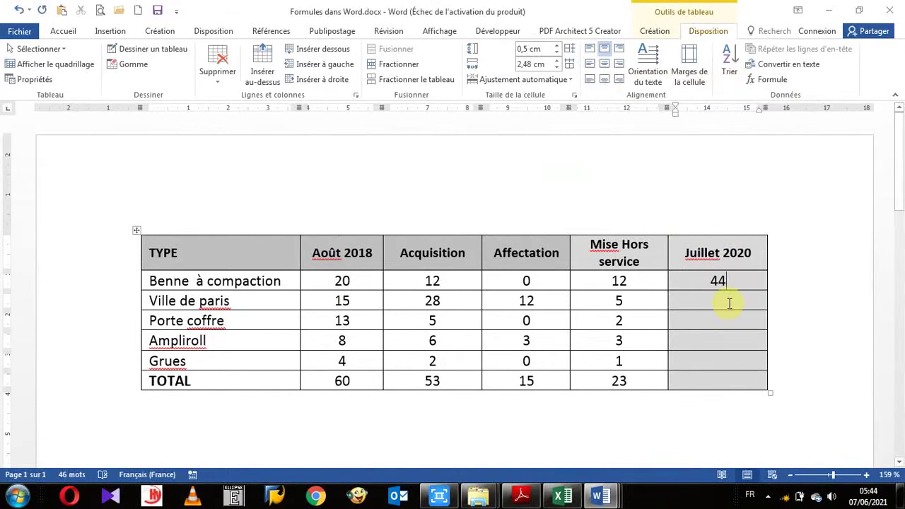
left_click(773, 83)
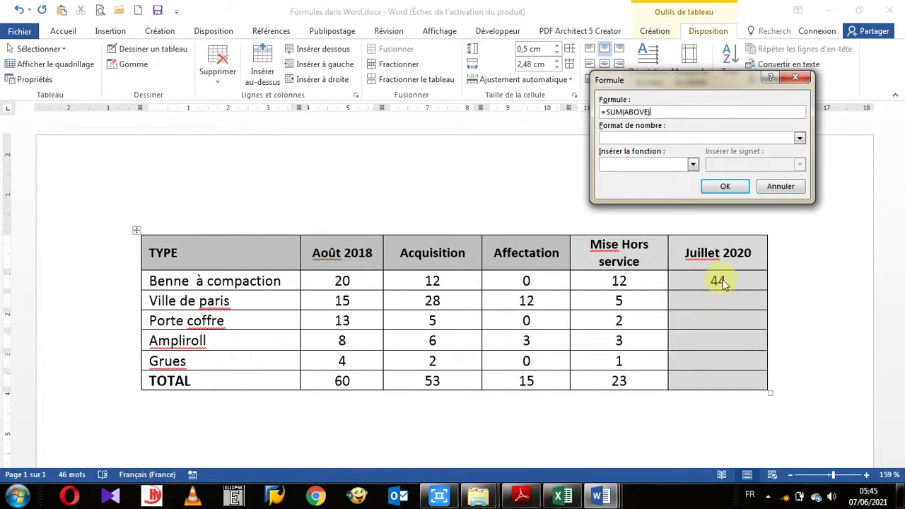
Delete the wrong 44 and the hand-typed =sum(left) text from the Ville de paris Juillet 2020 cell.
left_click(724, 187)
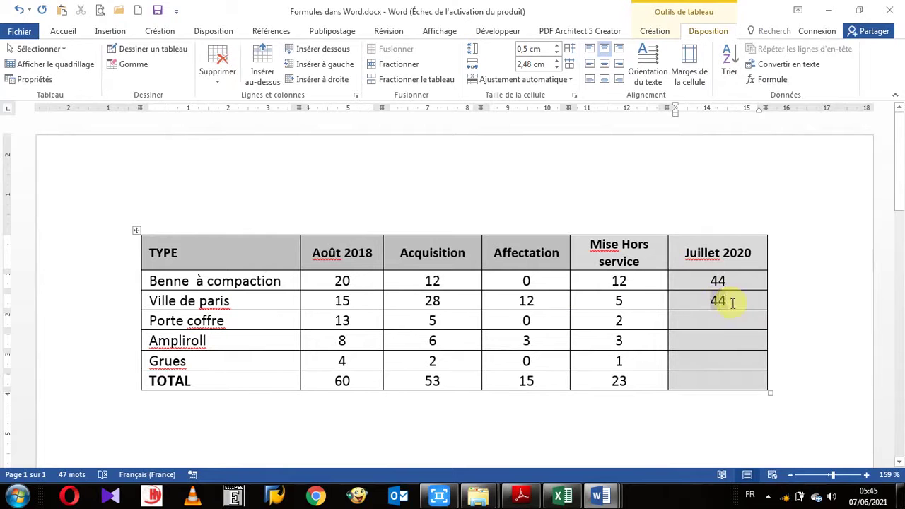
left_click(744, 301)
key("BackSpace")
key("BackSpace")
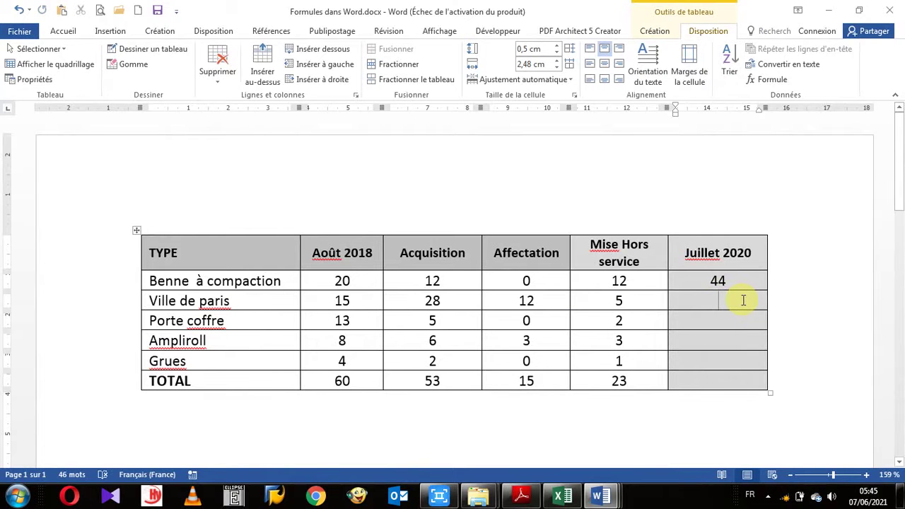
type("=s")
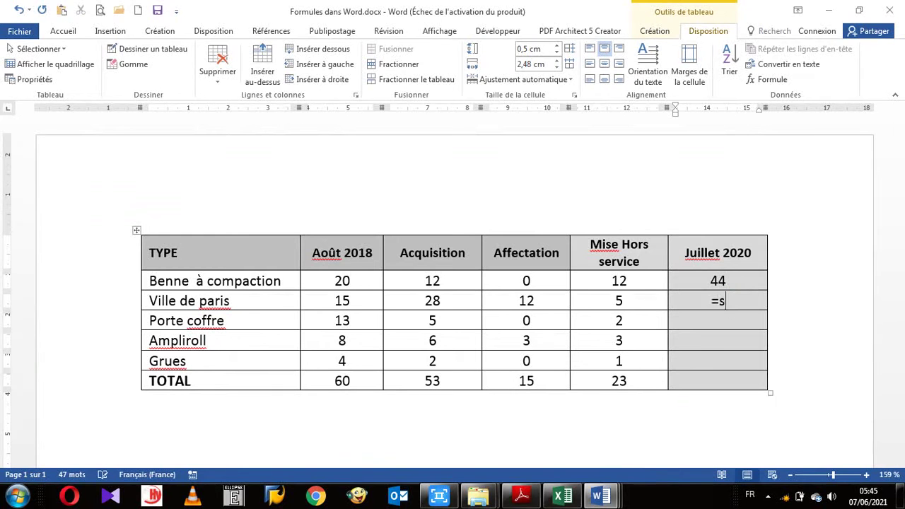
type("um")
type("(")
type("l")
type("eft")
type(")")
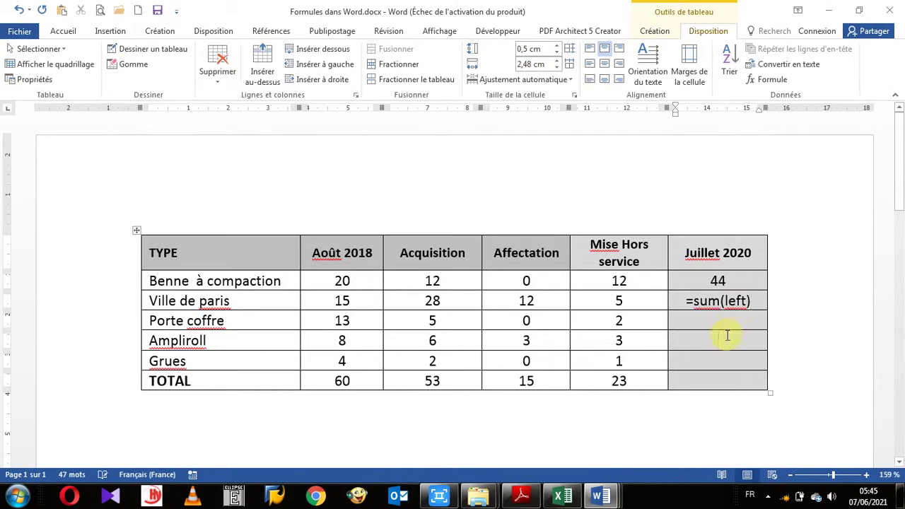
left_click_drag(754, 300, 687, 304)
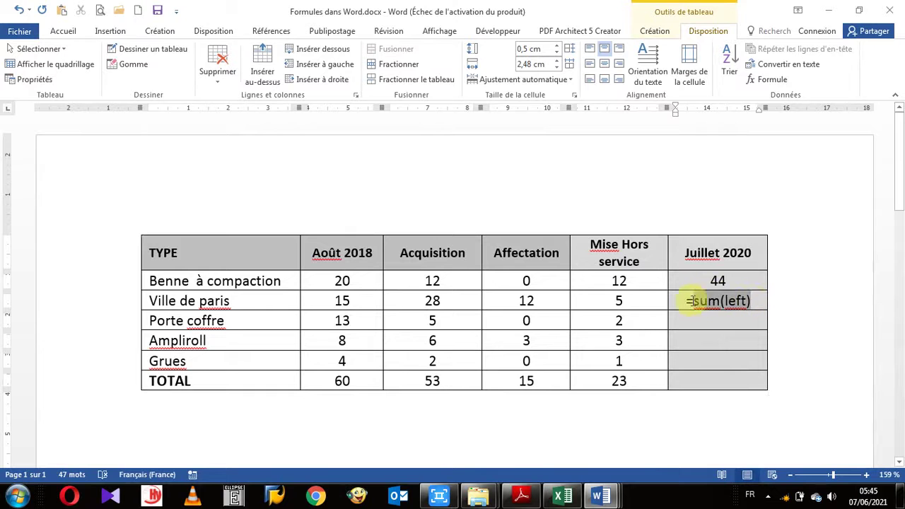
key("ctrl+x")
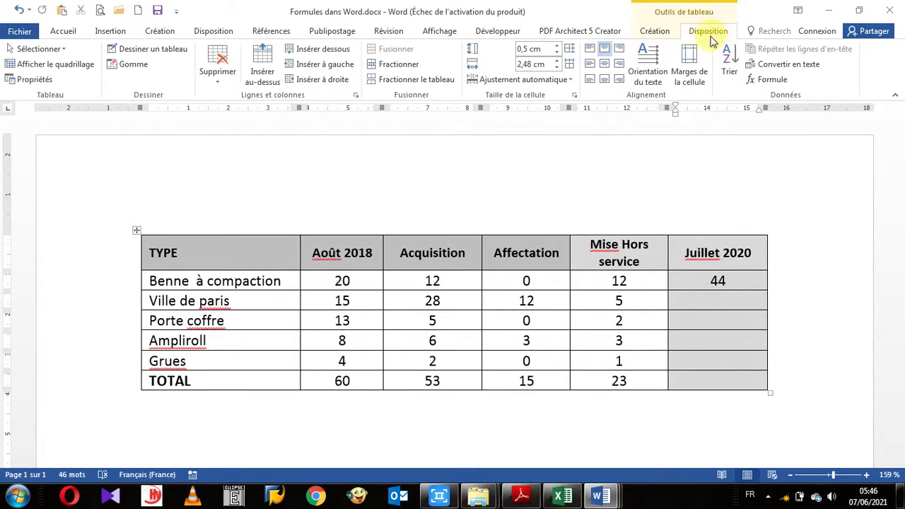
Insert =SUM(LEFT) in the Ville de paris Juillet 2020 cell, giving 60.
left_click(772, 80)
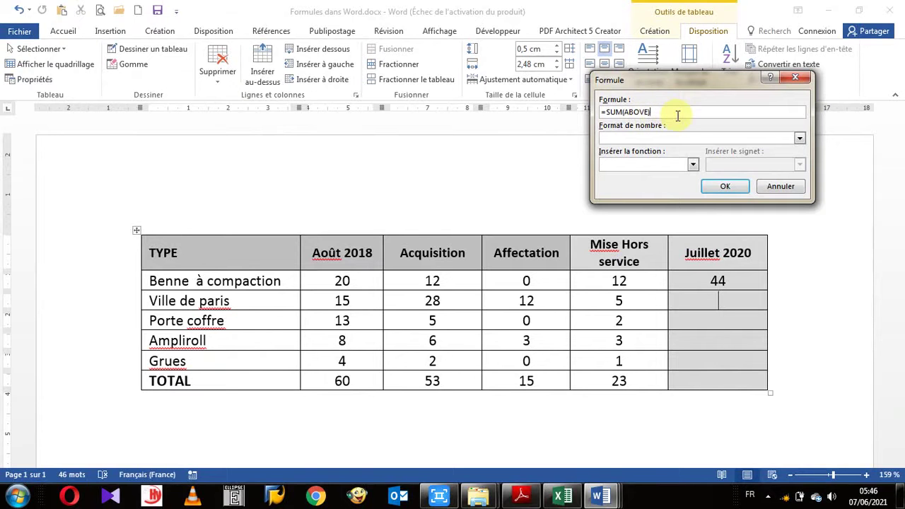
key("BackSpace")
key("BackSpace")
key("BackSpace")
type("left")
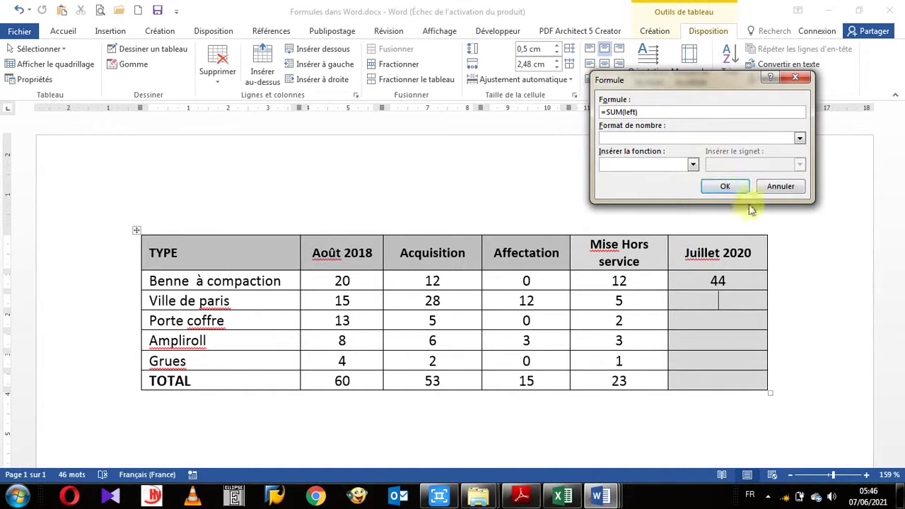
left_click(725, 186)
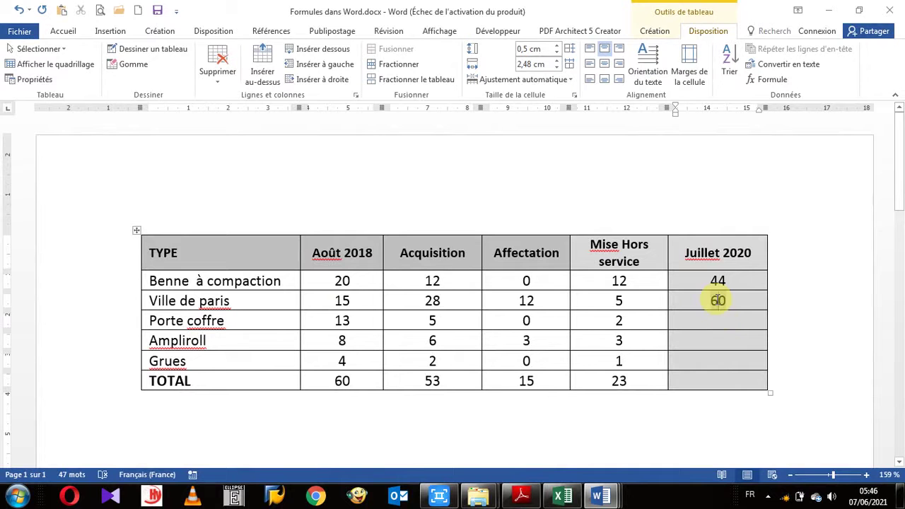
left_click(723, 322)
Delete the 60 from the Ville de paris Juillet 2020 cell, leaving it blank.
double_click(731, 302)
key("Delete")
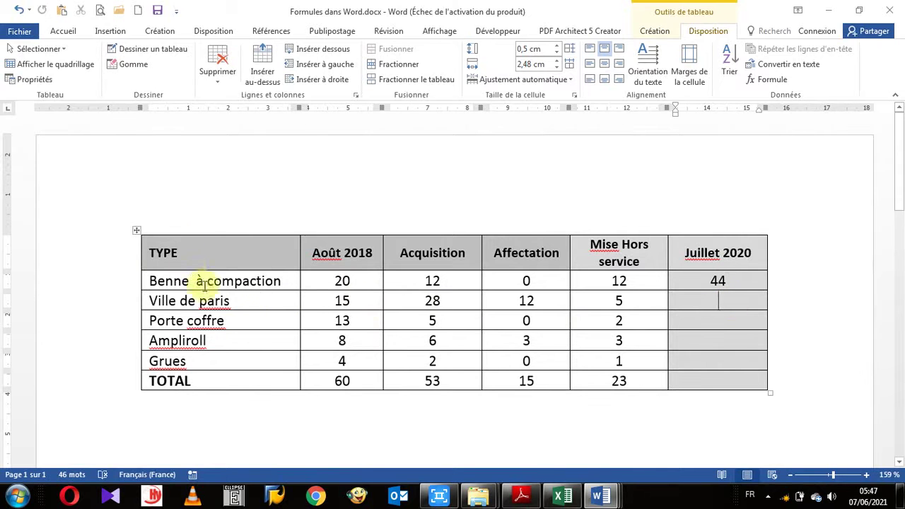
double_click(339, 302)
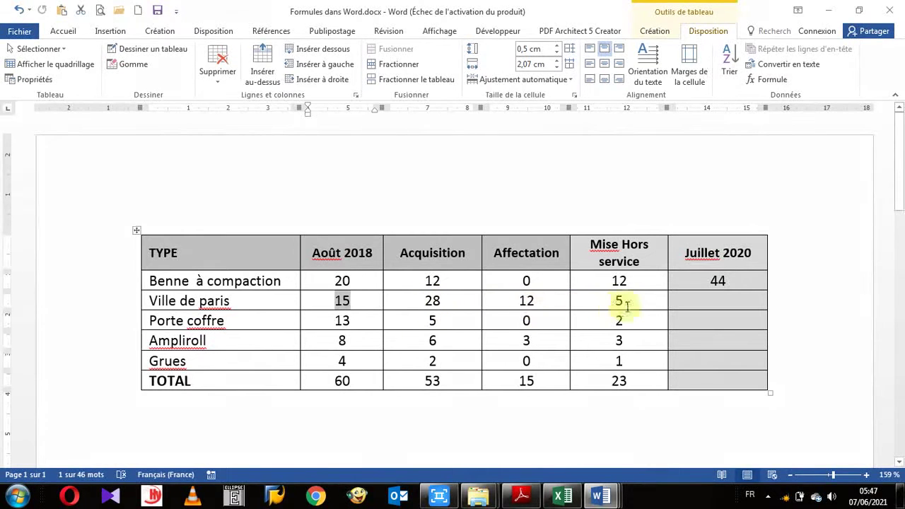
left_click(721, 300)
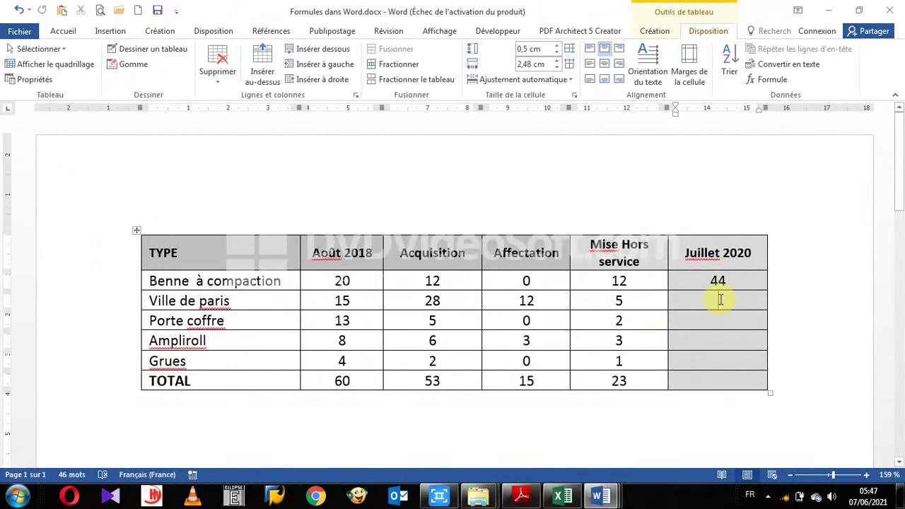
Give the Ville de paris Juillet 2020 cell the formula =B3+C3+D3+E3, showing 60.
left_click(785, 85)
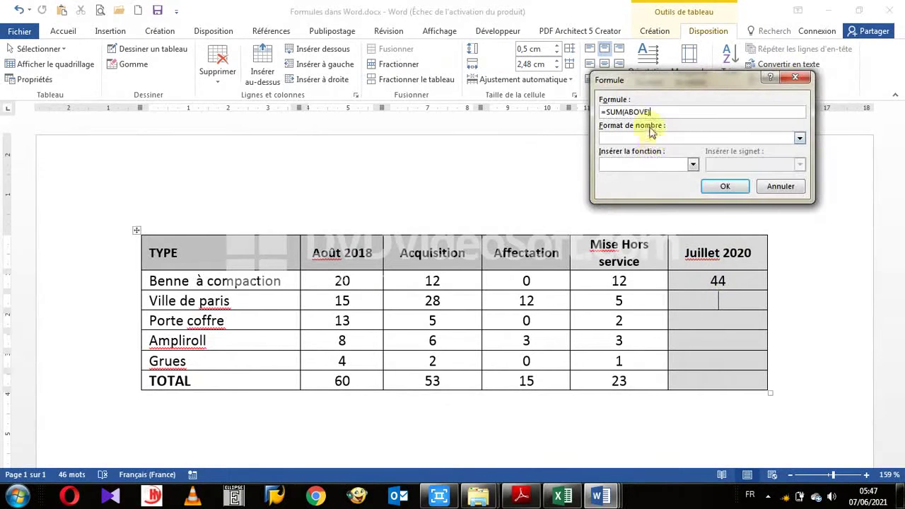
key("BackSpace")
key("BackSpace")
key("BackSpace")
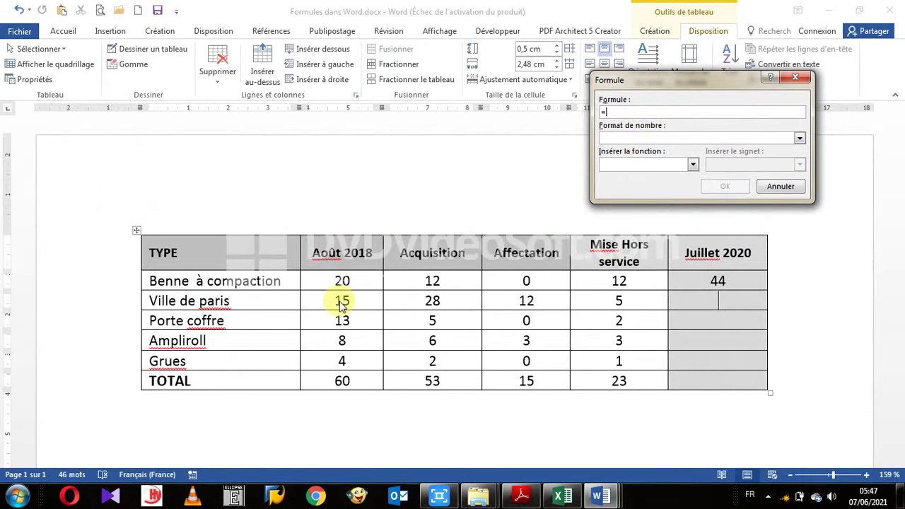
type("A3+")
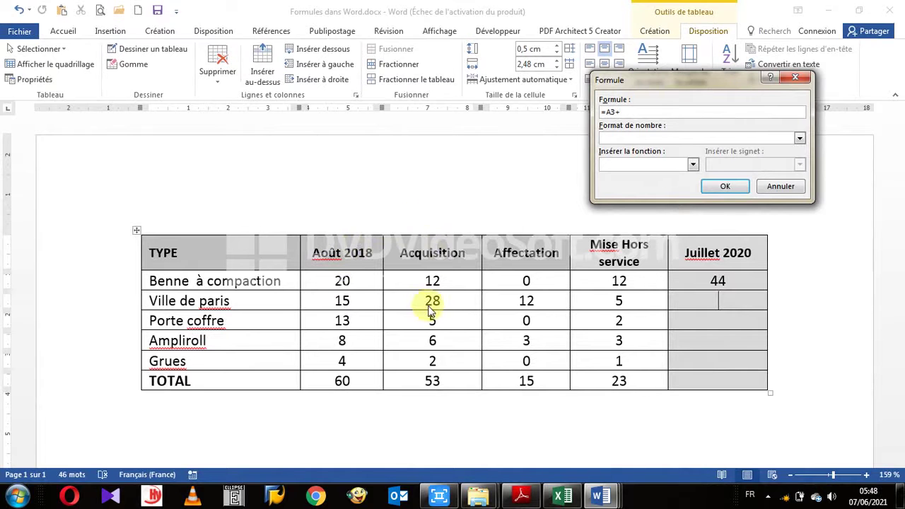
type("B3+")
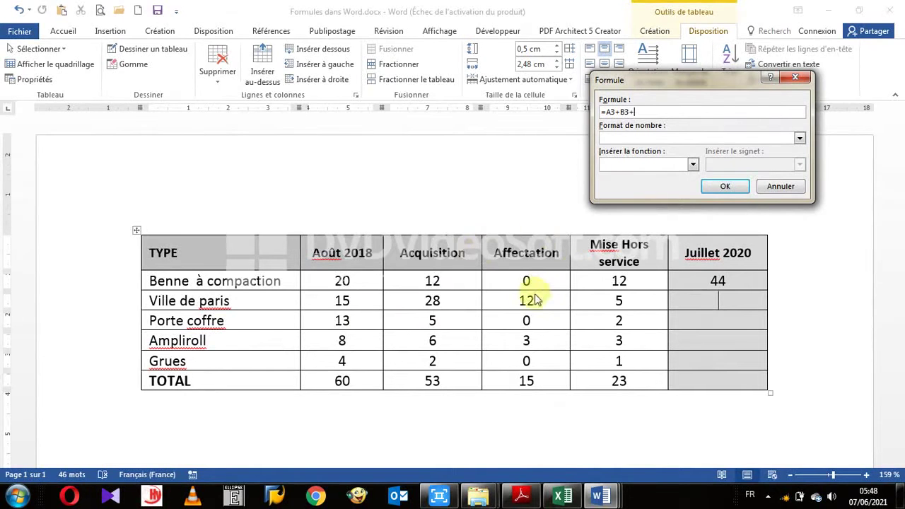
type("C3")
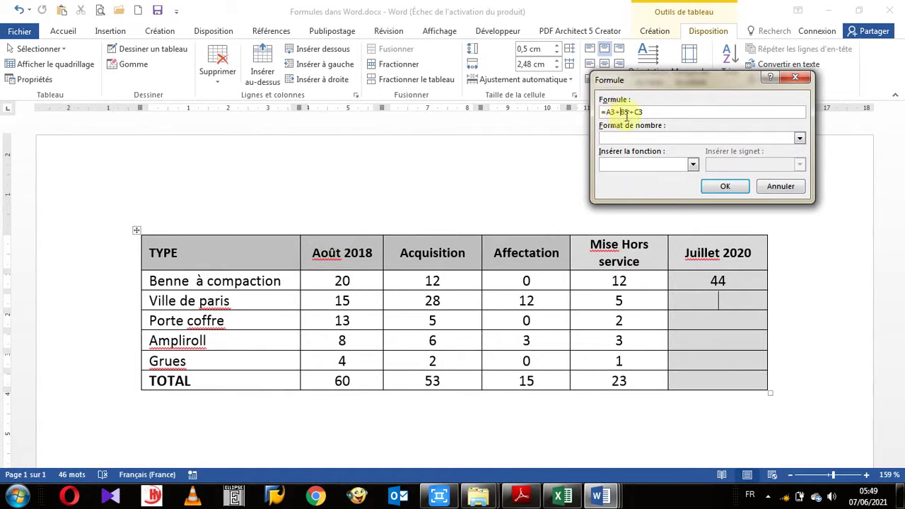
key("BackSpace")
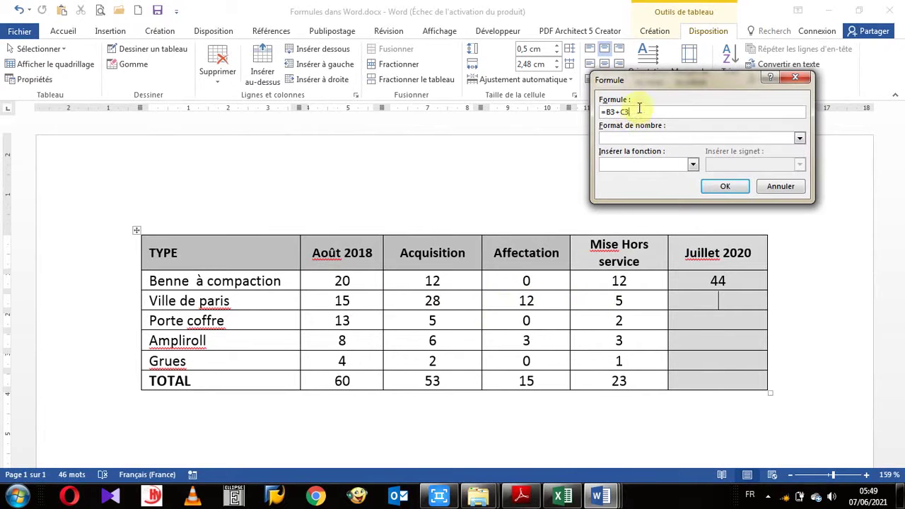
type("+")
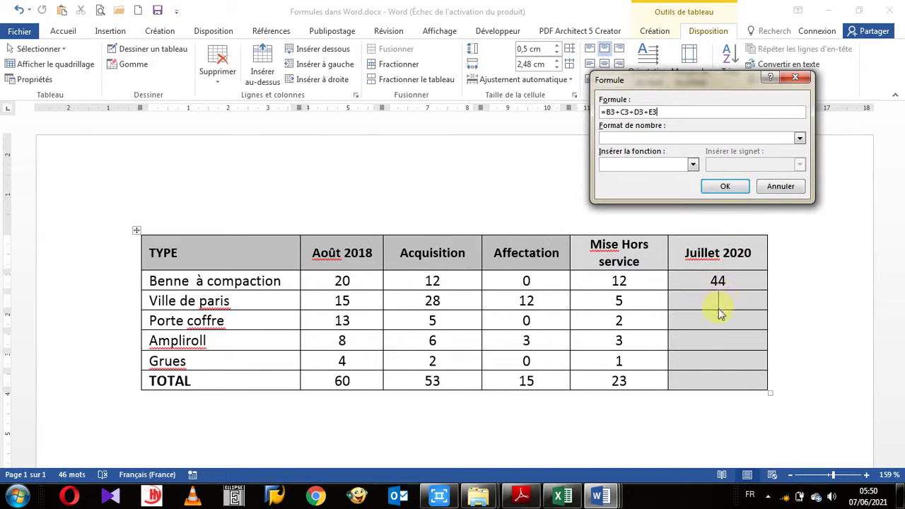
left_click(724, 187)
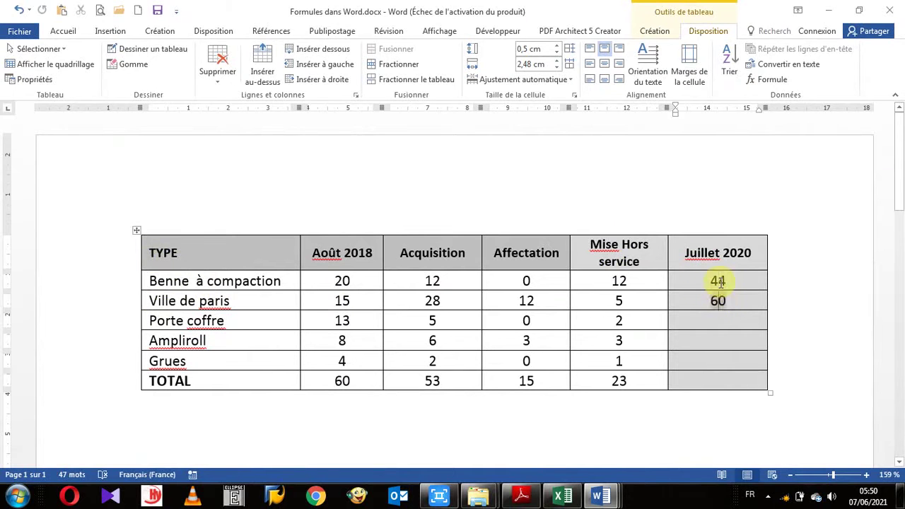
left_click(719, 281)
left_click(716, 302)
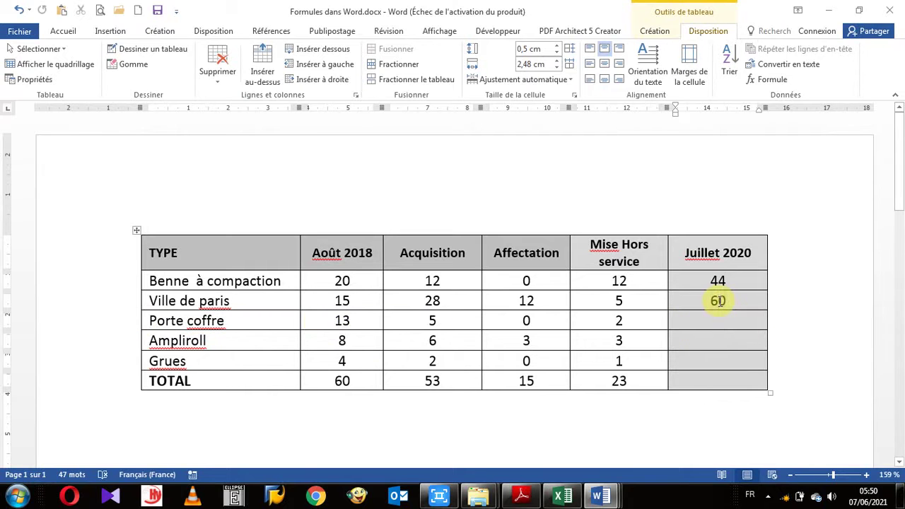
left_click(767, 79)
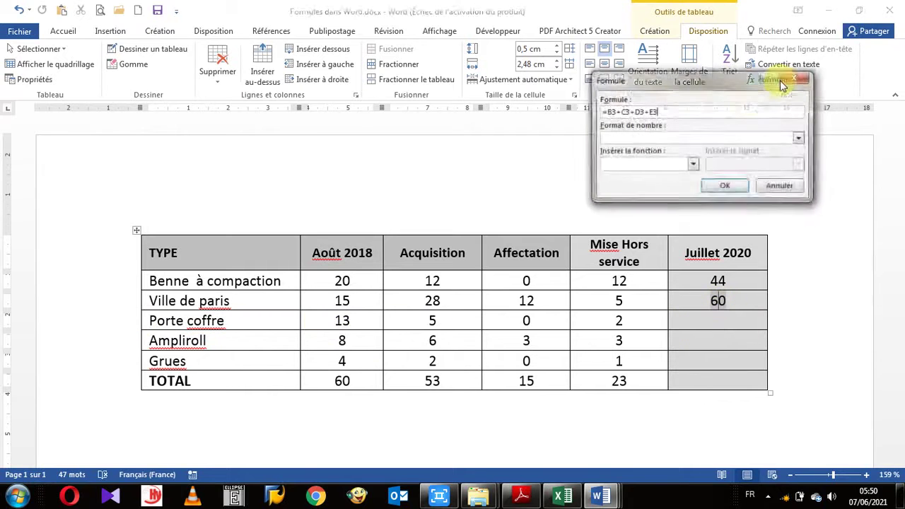
left_click_drag(675, 112, 571, 112)
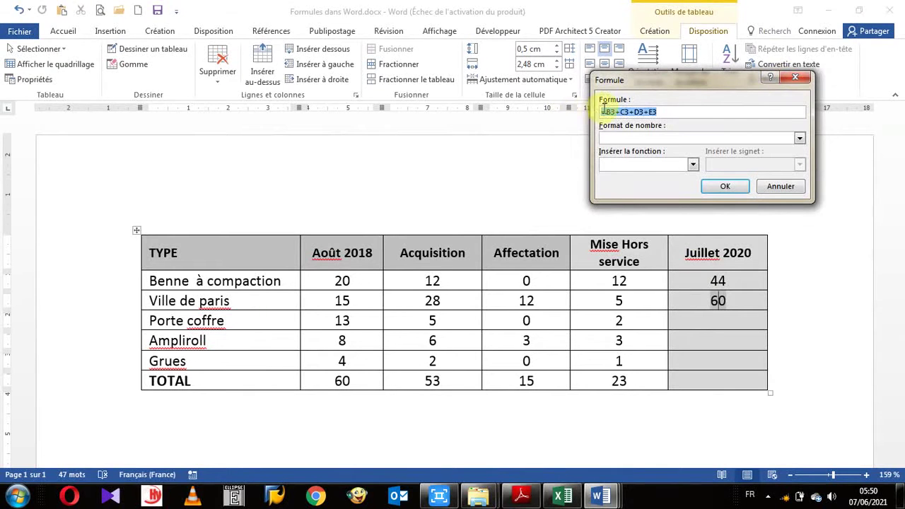
right_click(636, 113)
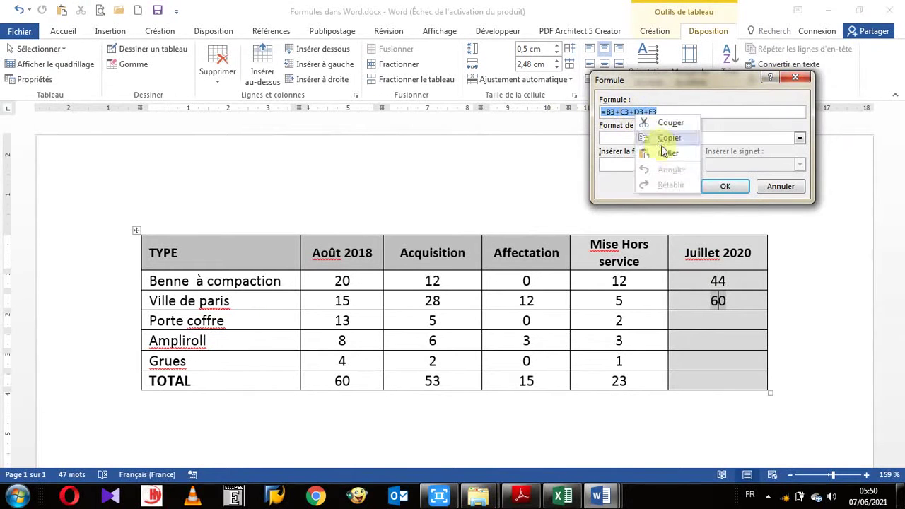
left_click(645, 137)
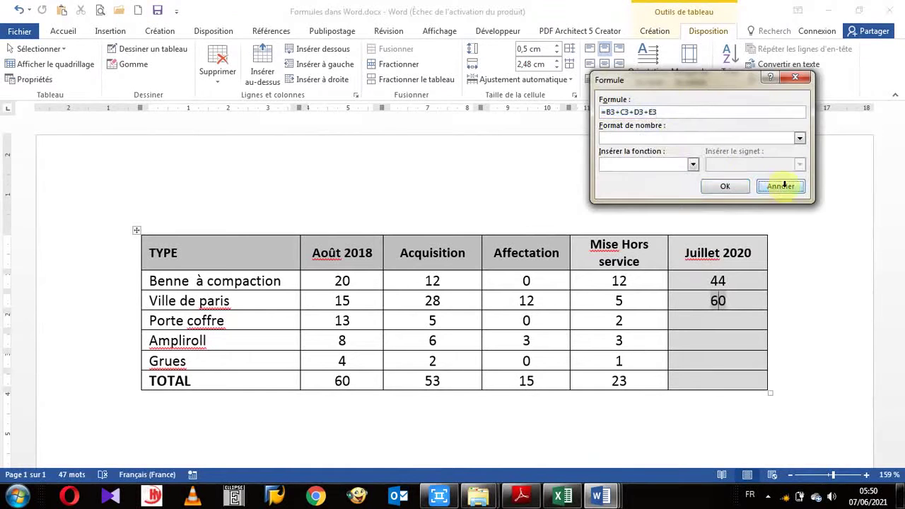
left_click(778, 188)
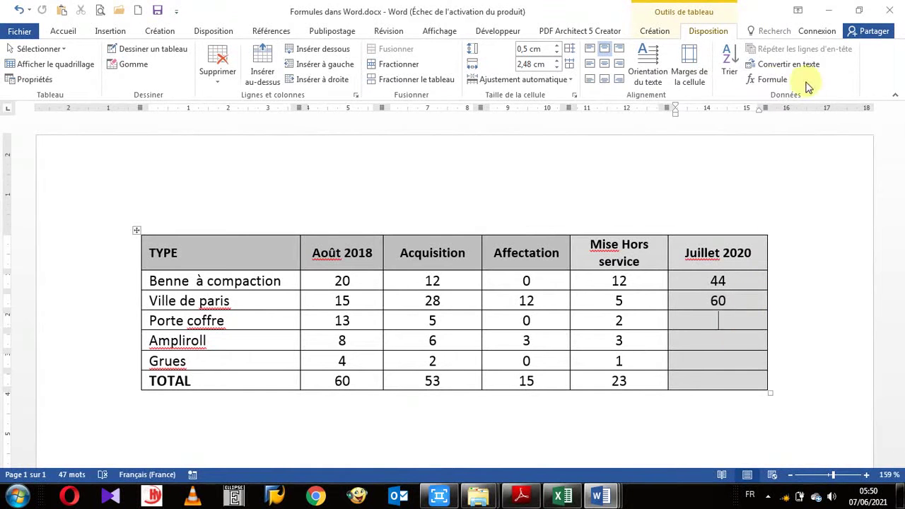
Replace the suggested =SUM(ABOVE) with =B3+C3+D3+E3 in the Porte coffre formula.
left_click(771, 79)
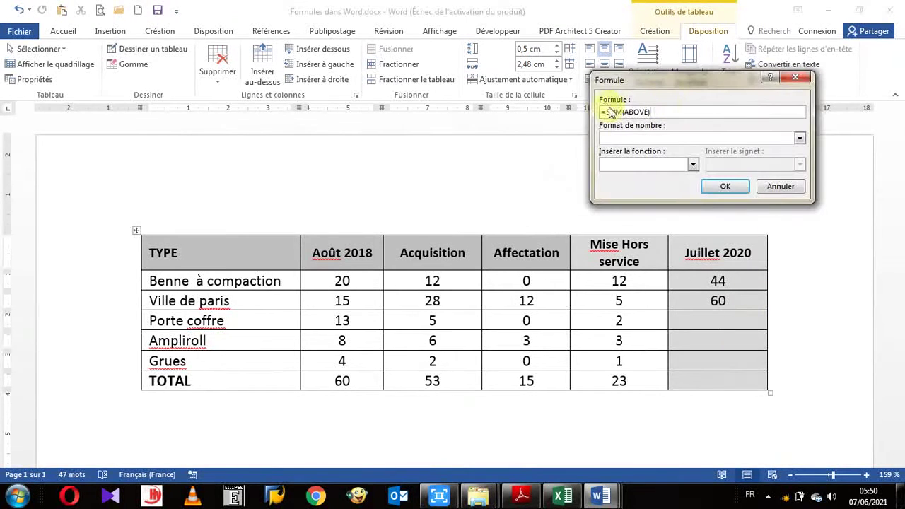
left_click(659, 110)
left_click_drag(659, 109, 602, 112)
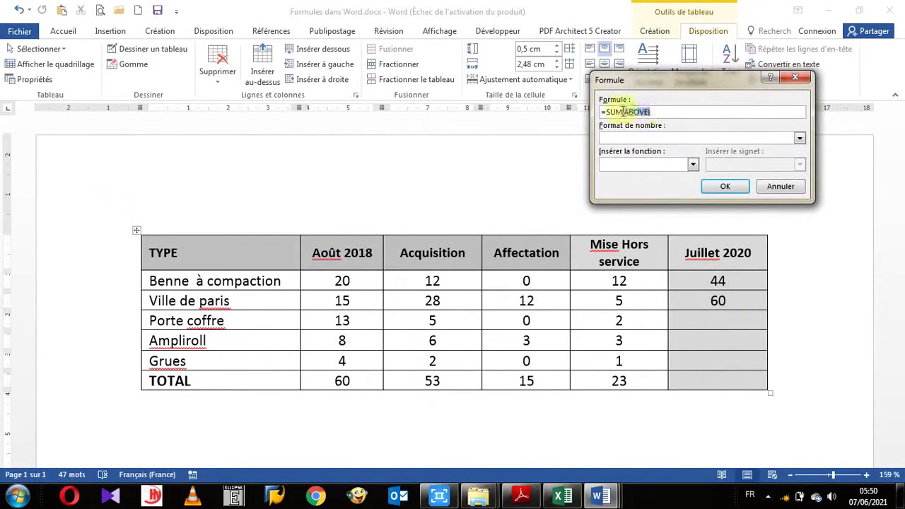
key("BackSpace")
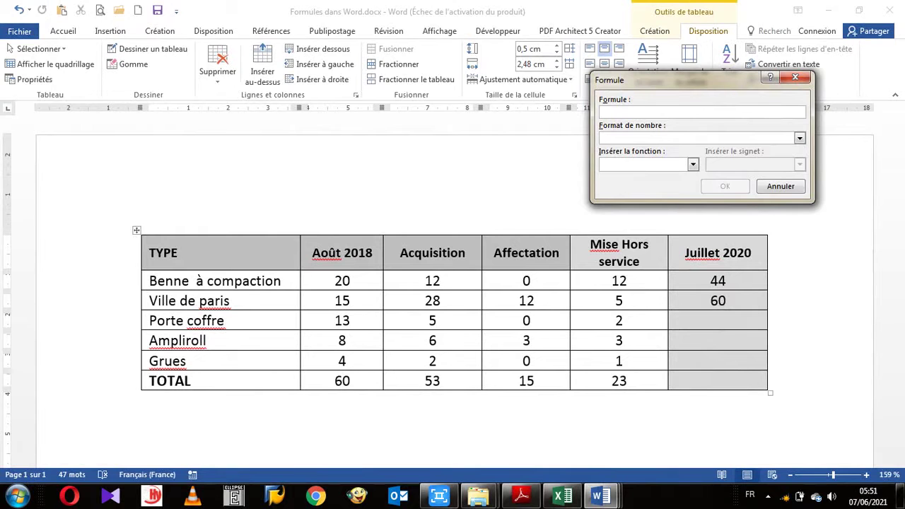
type("=B3+C3+D3+E3")
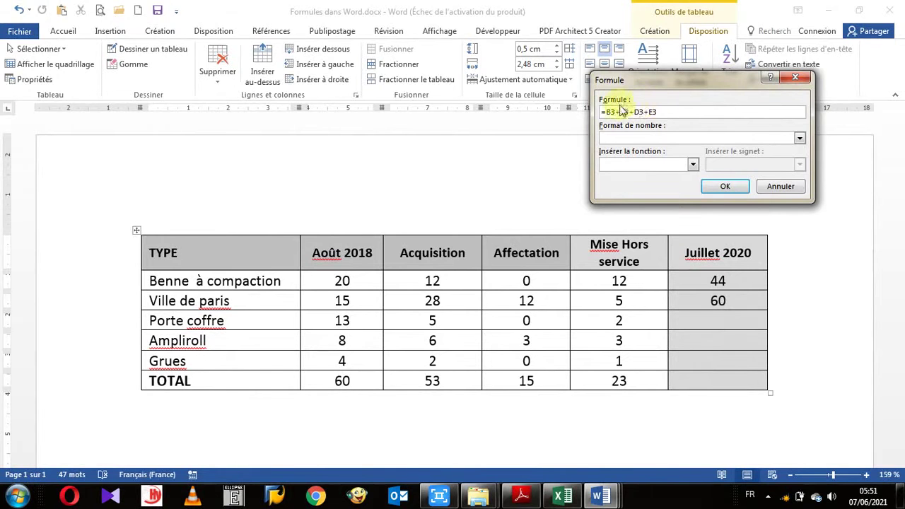
Change the formula's references to row 4 (=B4+C4+D4+E4), giving 20.
left_click(616, 112)
key("BackSpace")
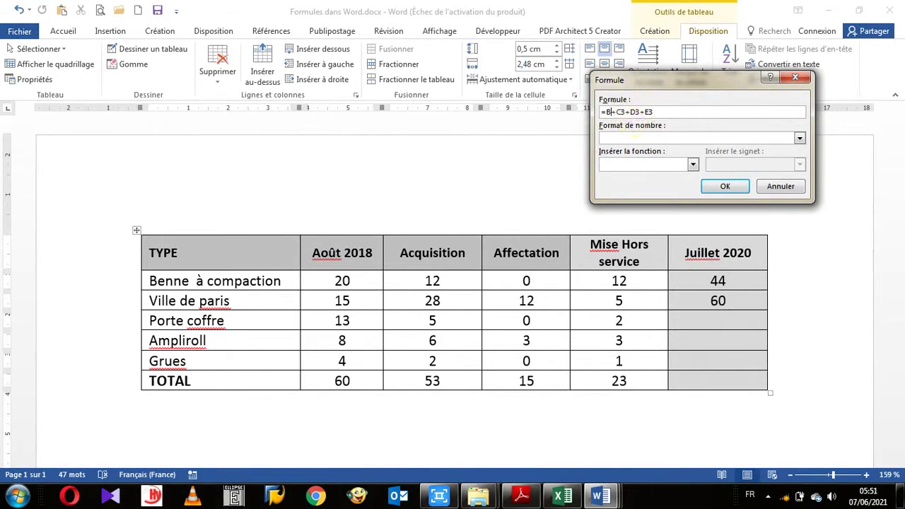
type("4")
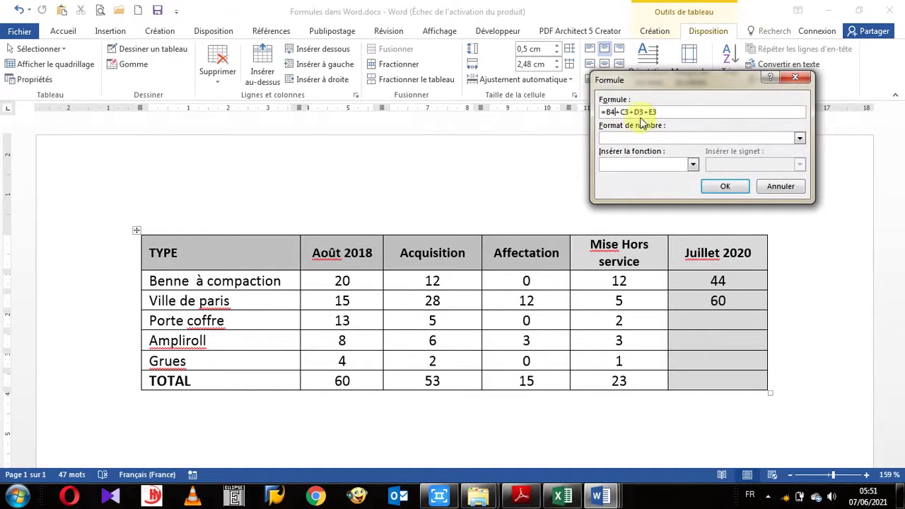
left_click(629, 112)
key("BackSpace")
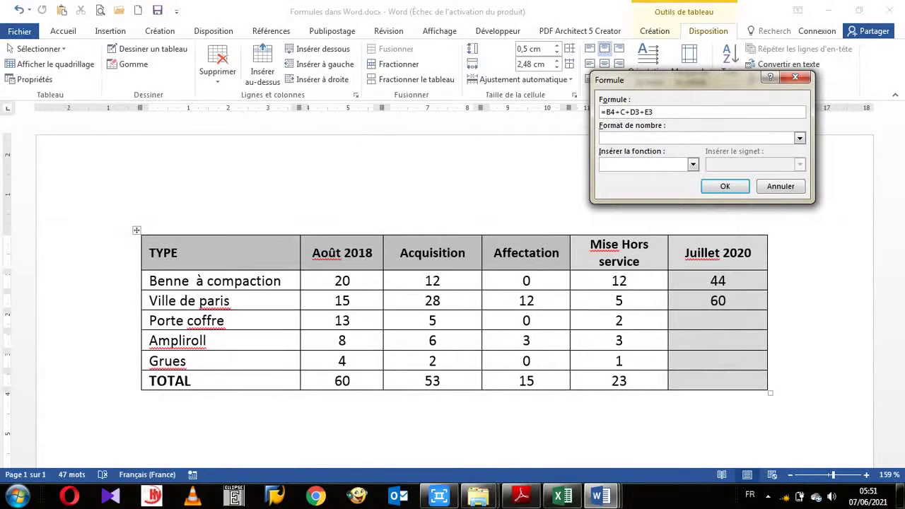
type("4")
left_click(644, 113)
key("BackSpace")
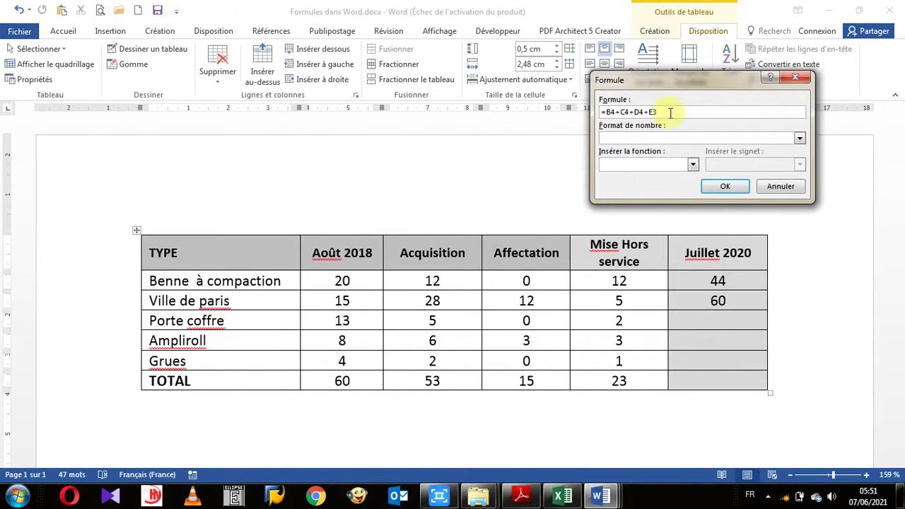
key("BackSpace")
type("4")
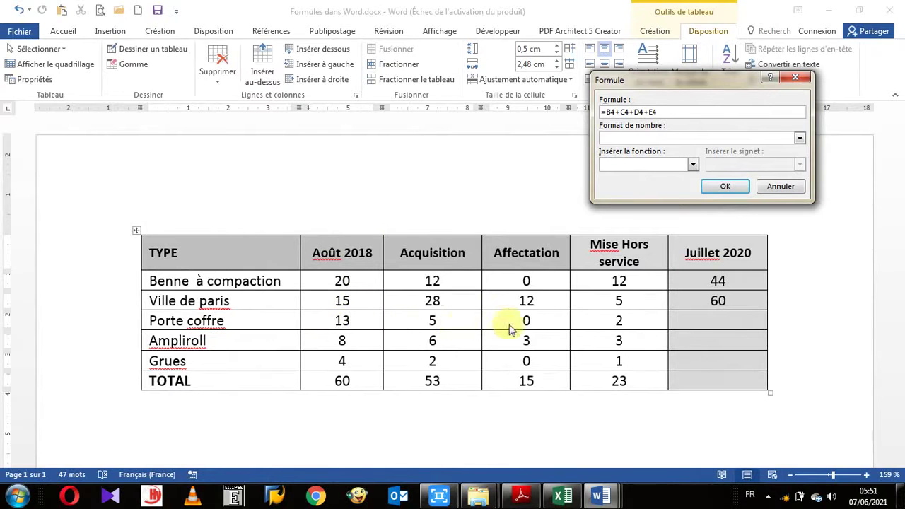
left_click(732, 195)
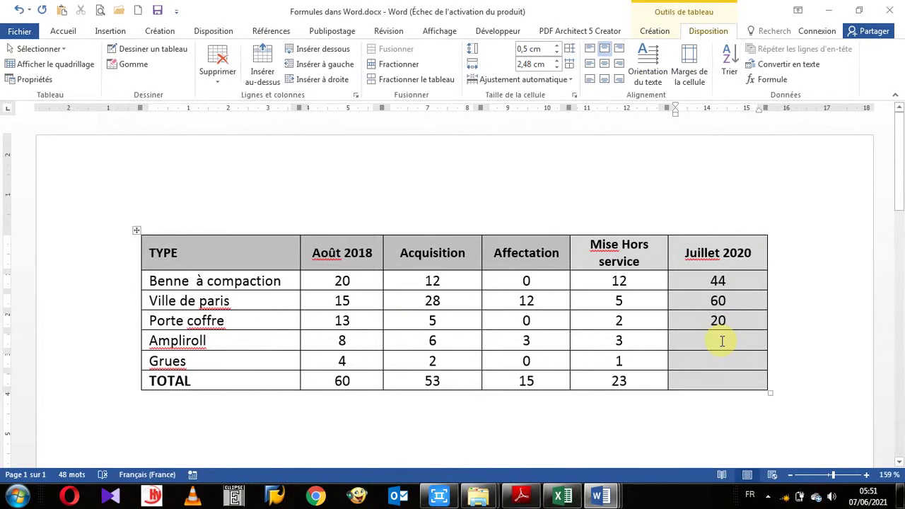
Insert an AVERAGE(LEFT) formula in the Ampliroll Juillet 2020 cell, giving 5.
left_click(767, 80)
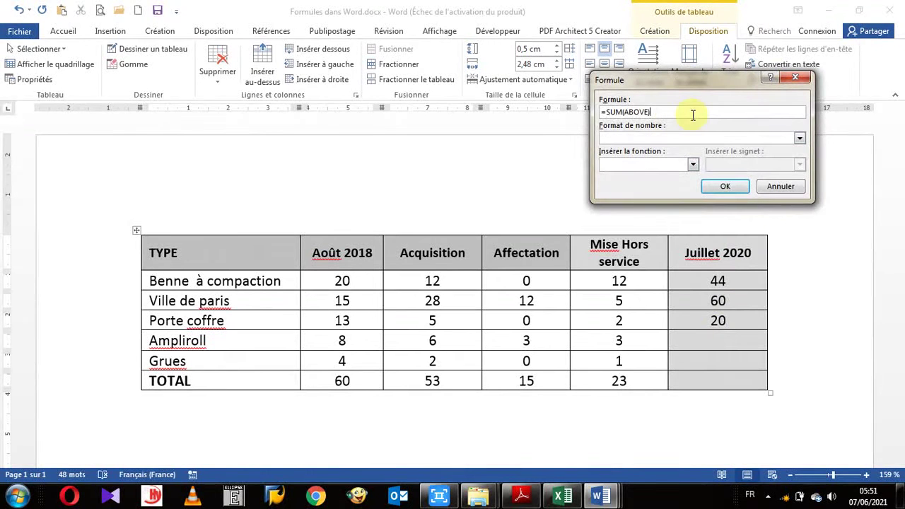
key("BackSpace")
key("BackSpace")
key("BackSpace")
key("BackSpace")
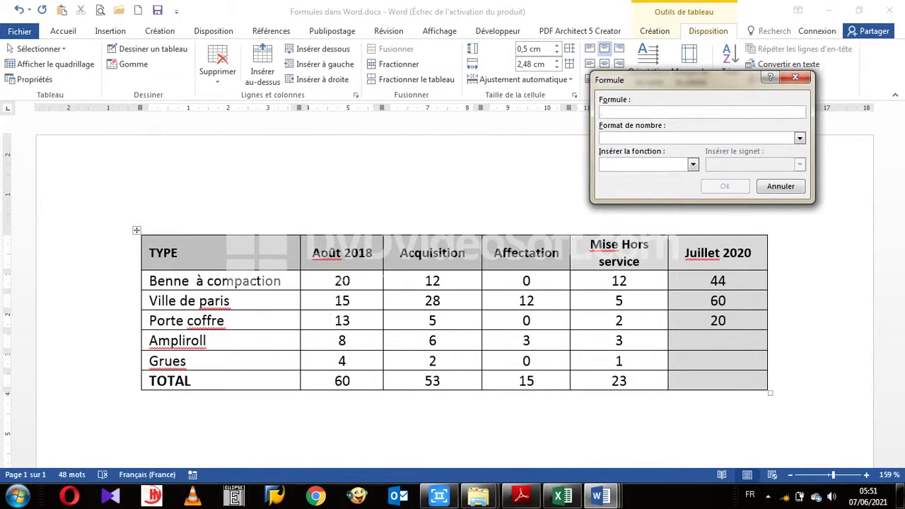
type("=")
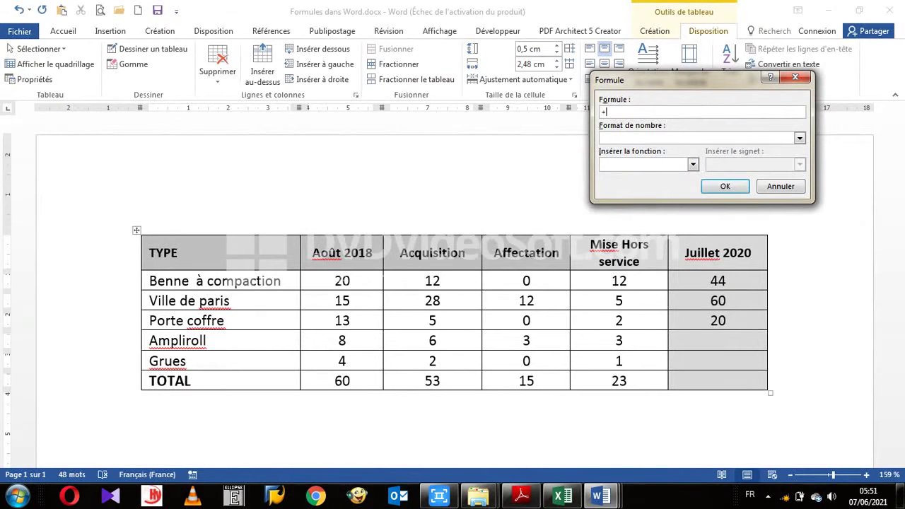
key("BackSpace")
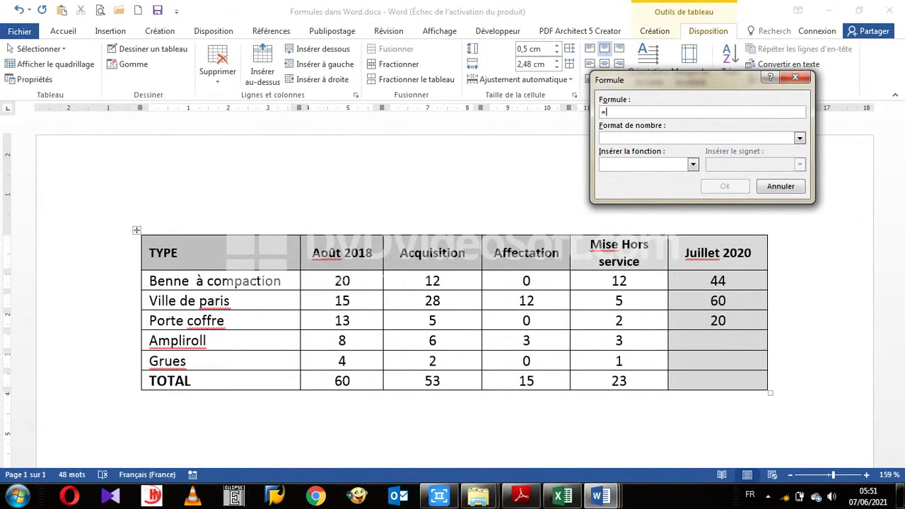
left_click(693, 164)
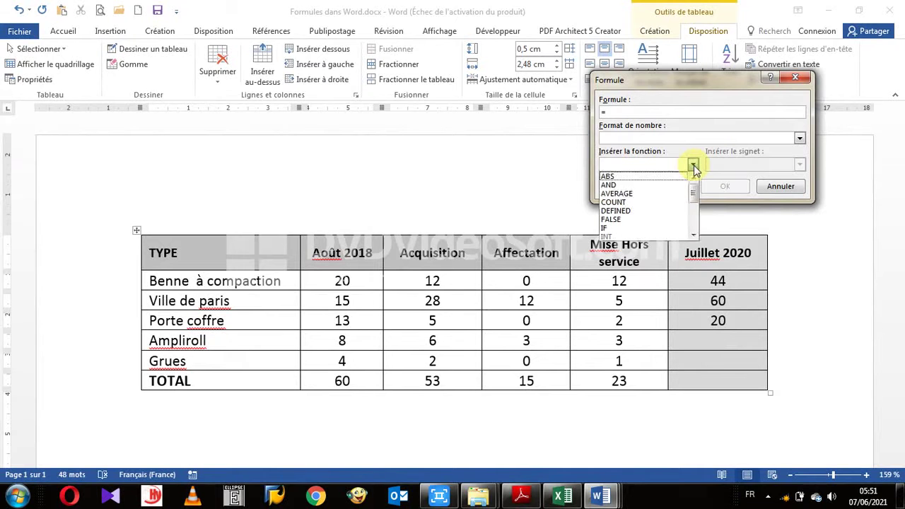
left_click(634, 196)
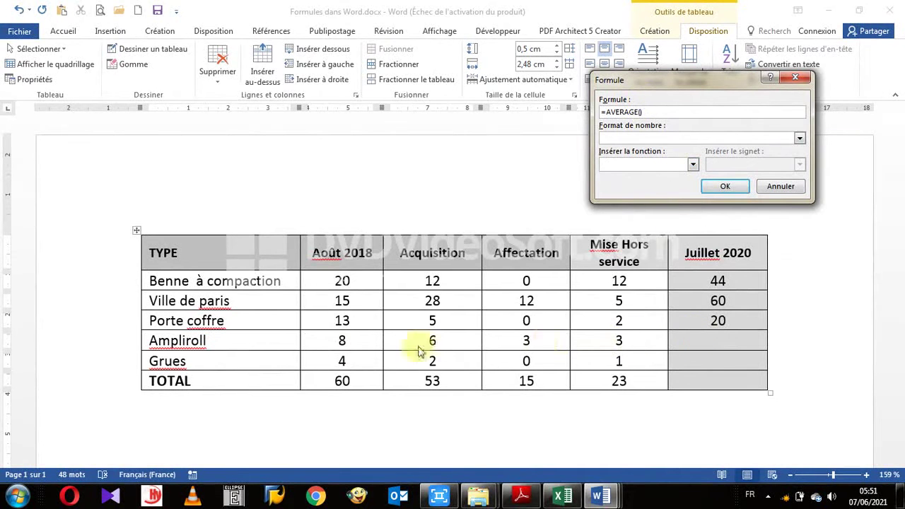
type("left")
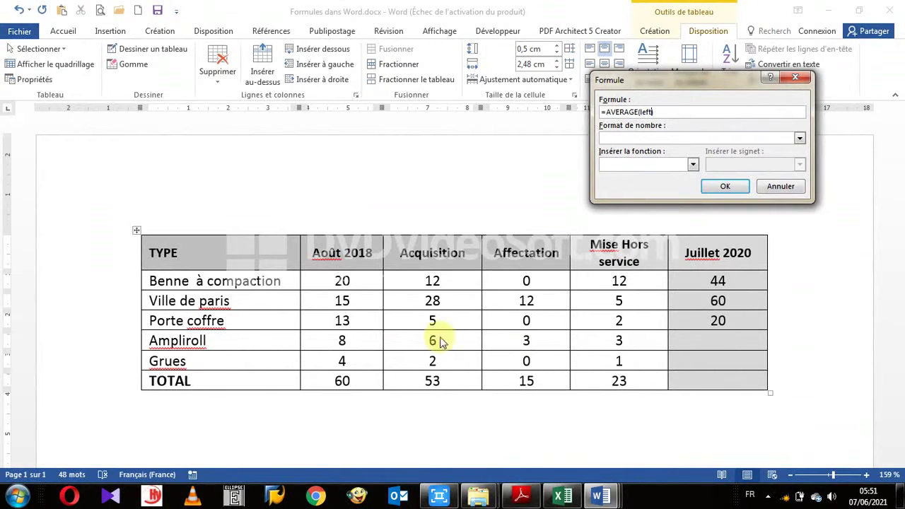
left_click(725, 188)
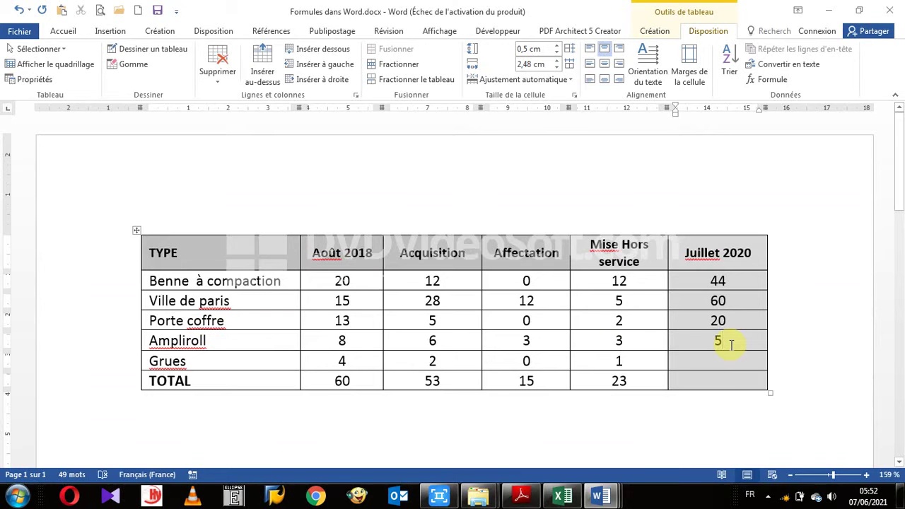
Delete the 5 and replace it with =SUM(LEFT), giving an Ampliroll total of 20.
double_click(732, 345)
key("Delete")
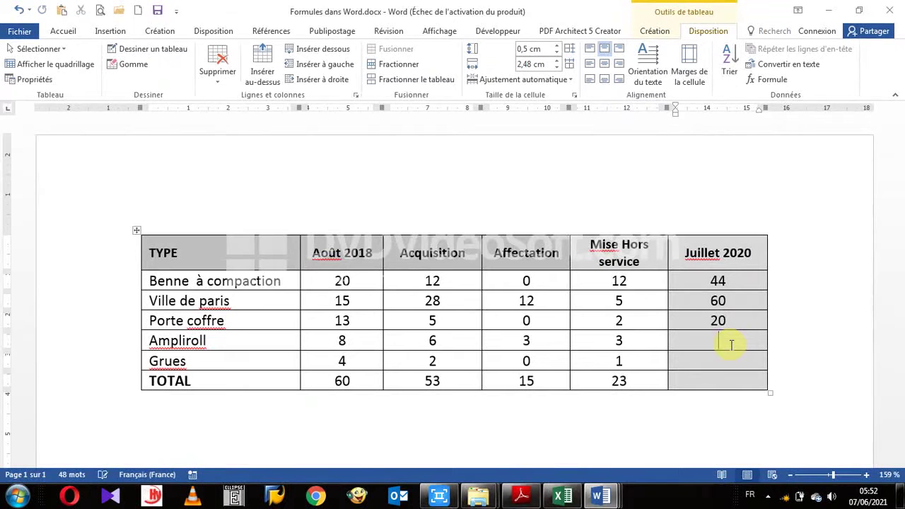
left_click(771, 79)
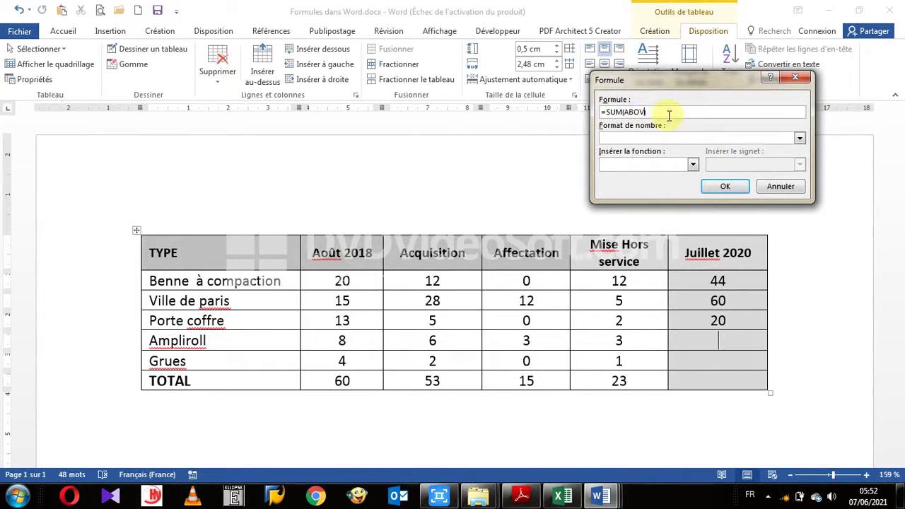
key("BackSpace")
type("left)")
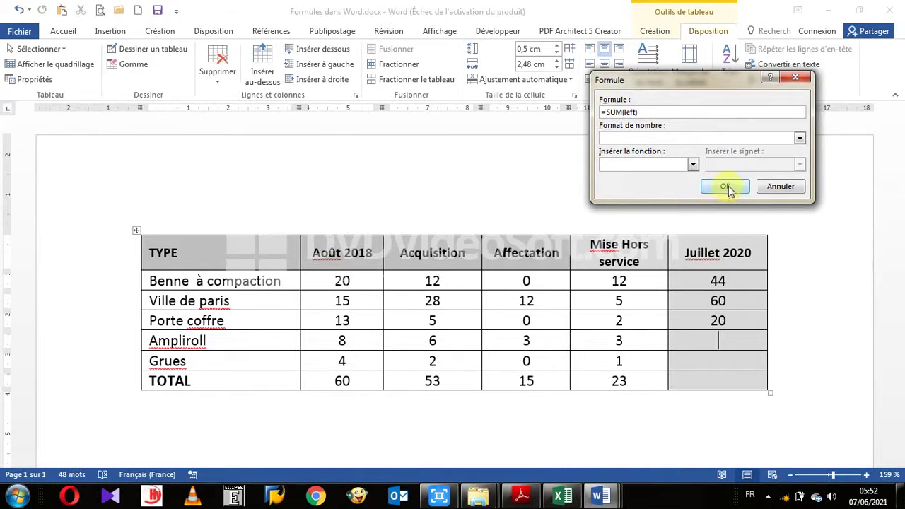
left_click(726, 186)
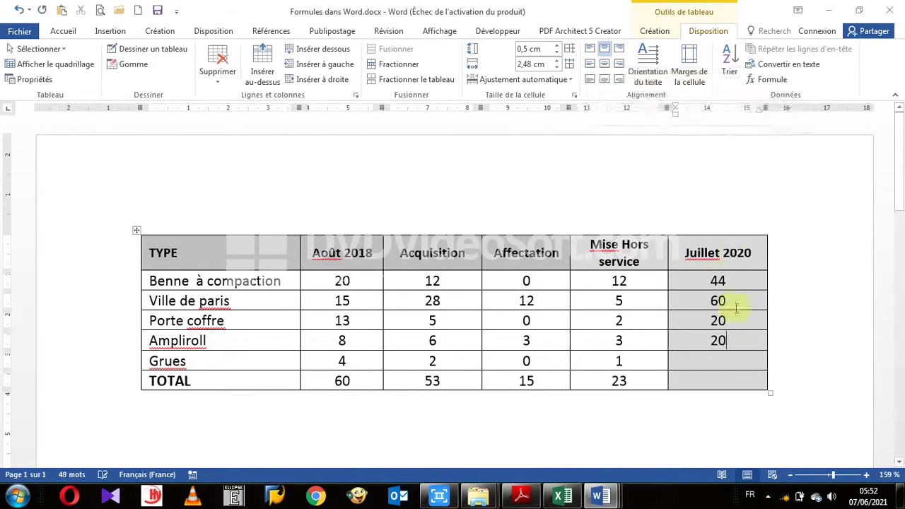
left_click(717, 361)
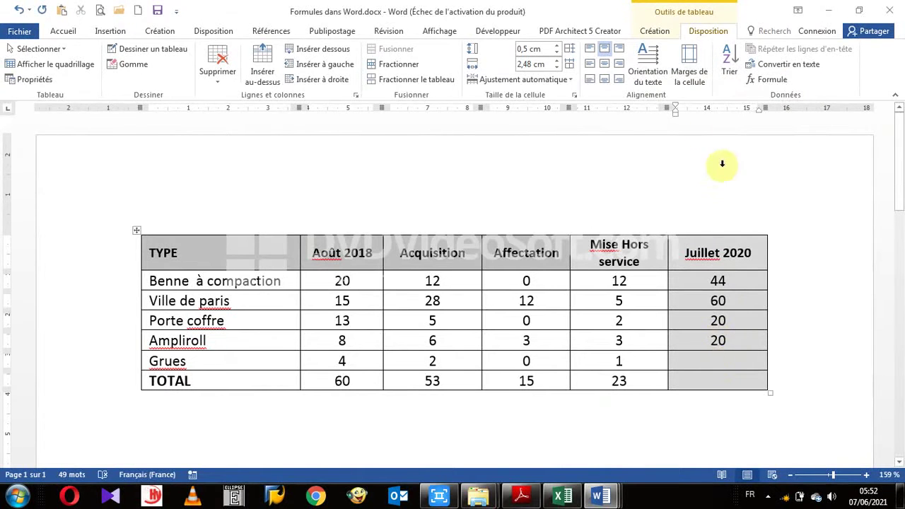
Insert =SUM(LEFT) in the Grues Juillet 2020 cell, giving 7.
left_click(769, 80)
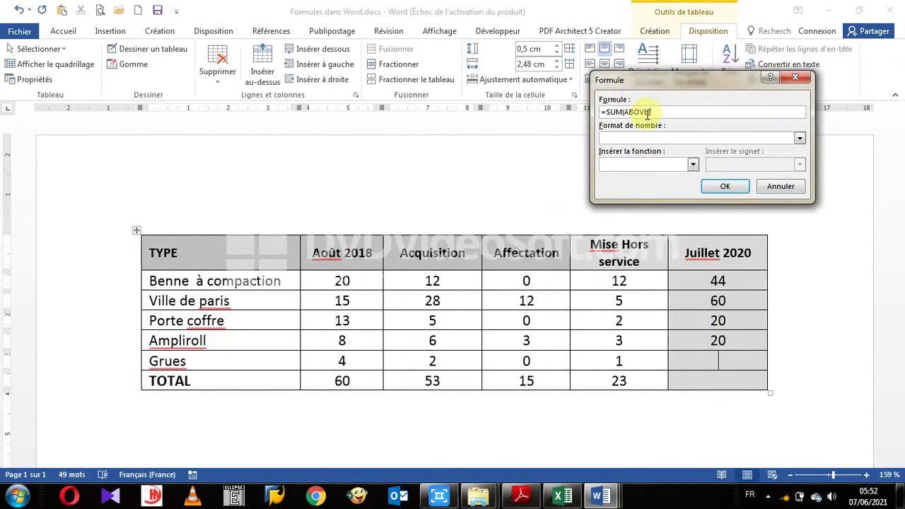
key("BackSpace")
key("BackSpace")
key("BackSpace")
type("left")
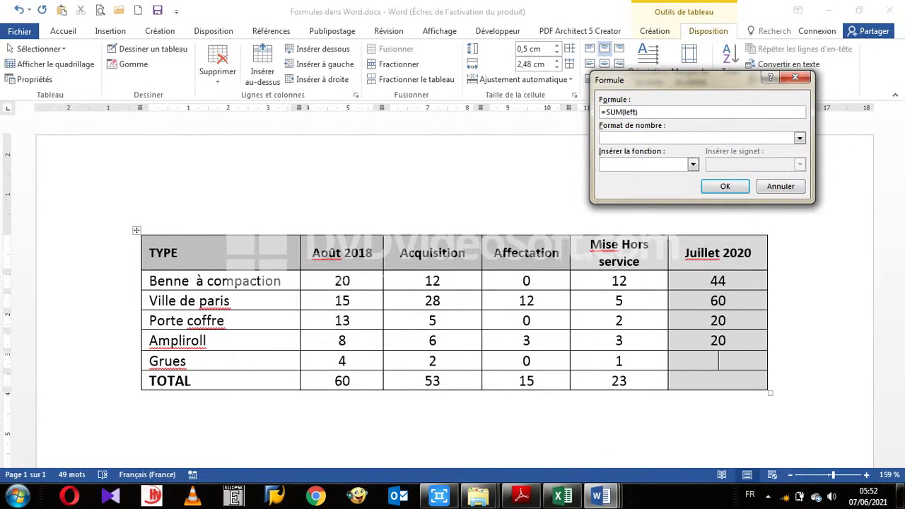
left_click(728, 186)
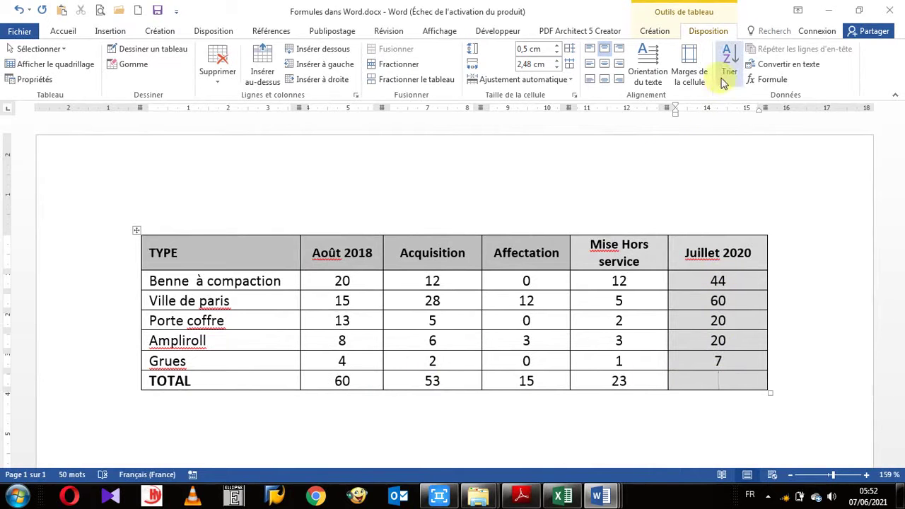
Insert =SUM(ABOVE) in the TOTAL Juillet 2020 cell, giving 151.
left_click(771, 80)
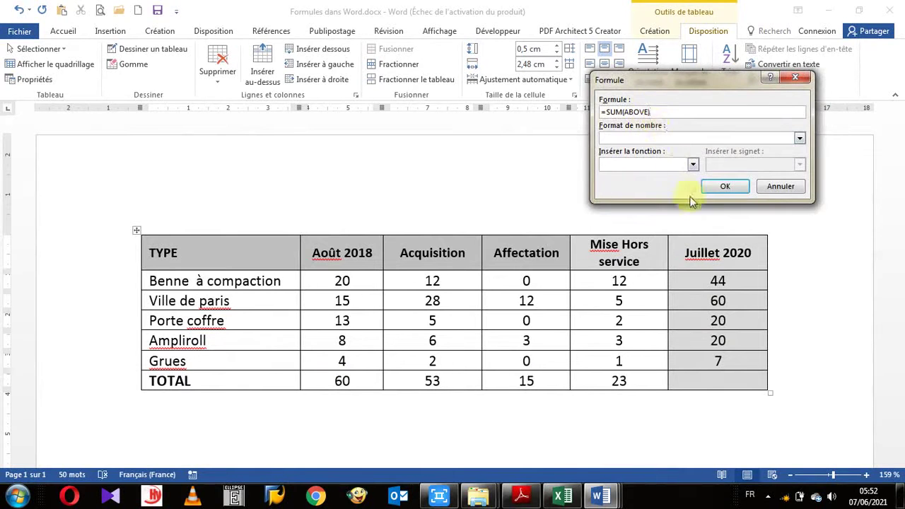
left_click(716, 187)
left_click(719, 383)
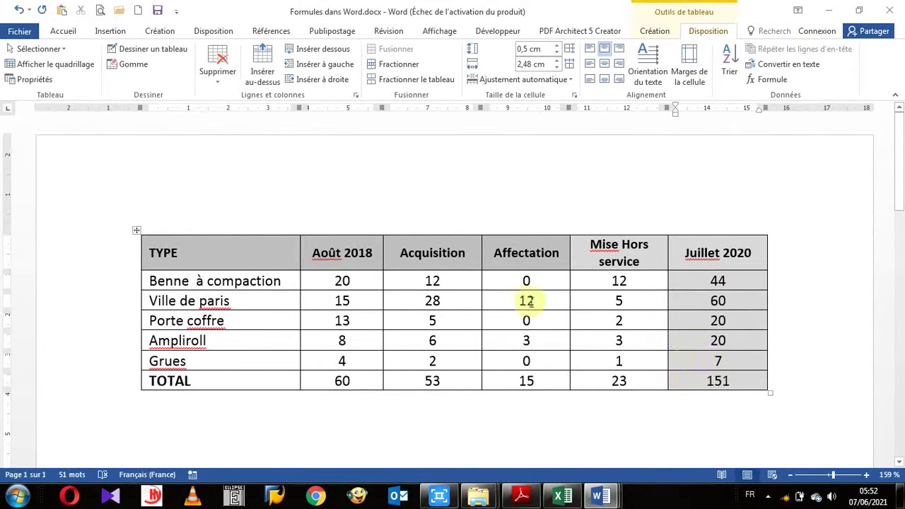
Change Benne à compaction's Août 2018 value from 20 to 40.
double_click(342, 282)
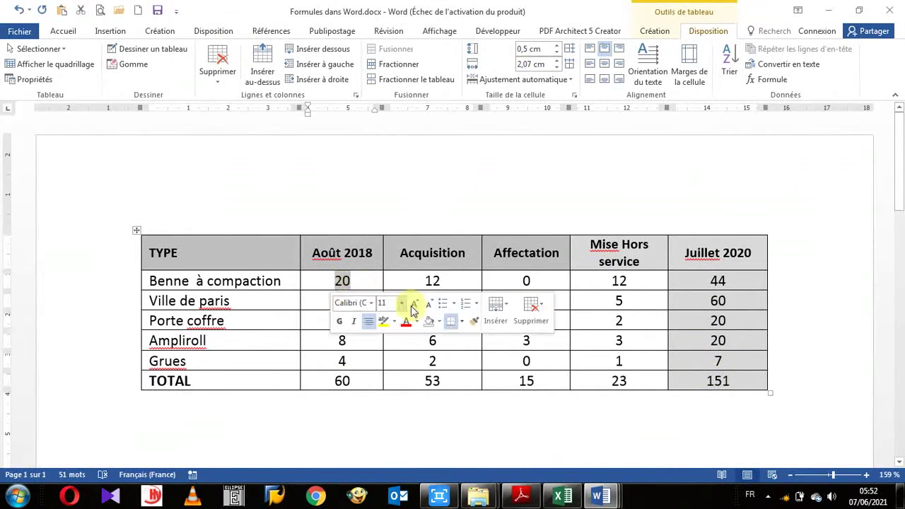
type("40")
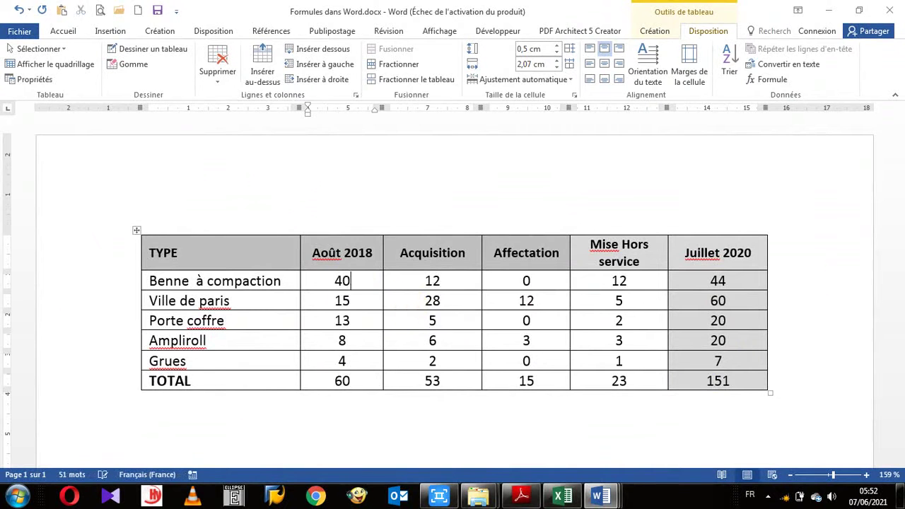
scroll(410, 366, "down", 2)
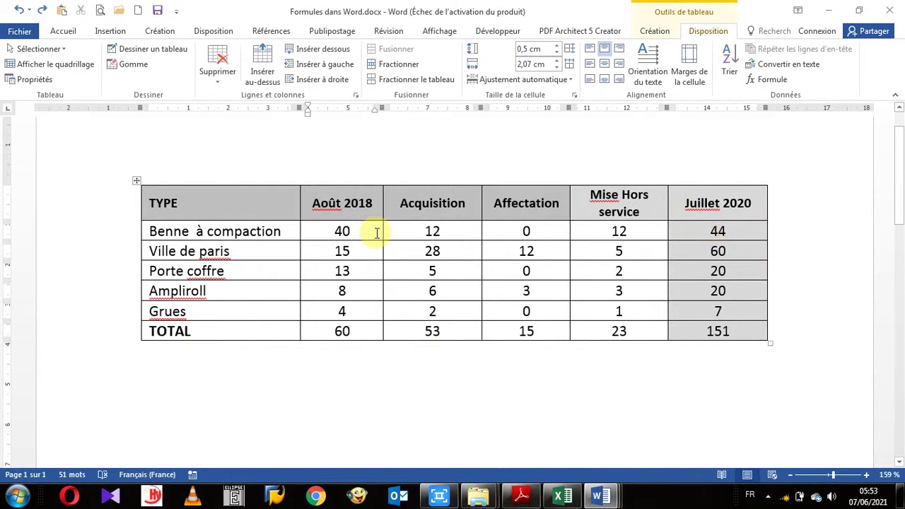
Update the row, Août 2018 and grand total fields to 64, 80 and 171.
right_click(718, 230)
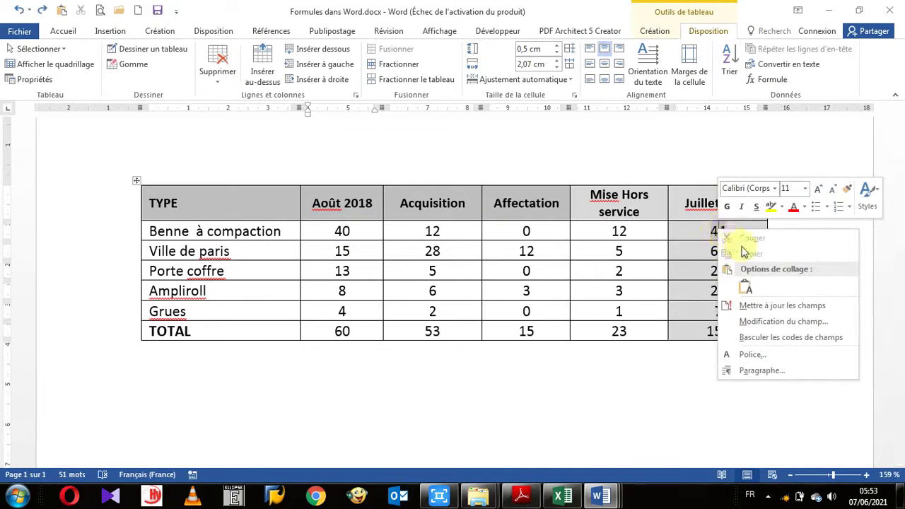
left_click(751, 305)
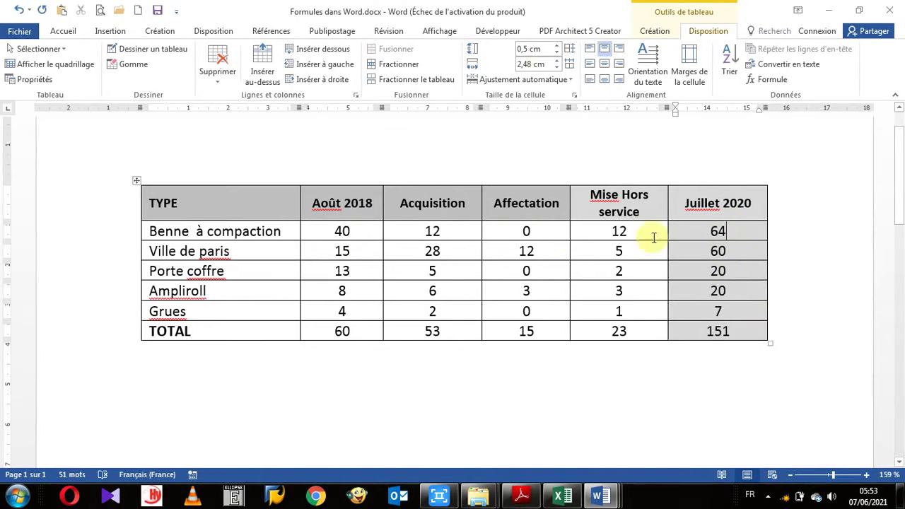
right_click(343, 333)
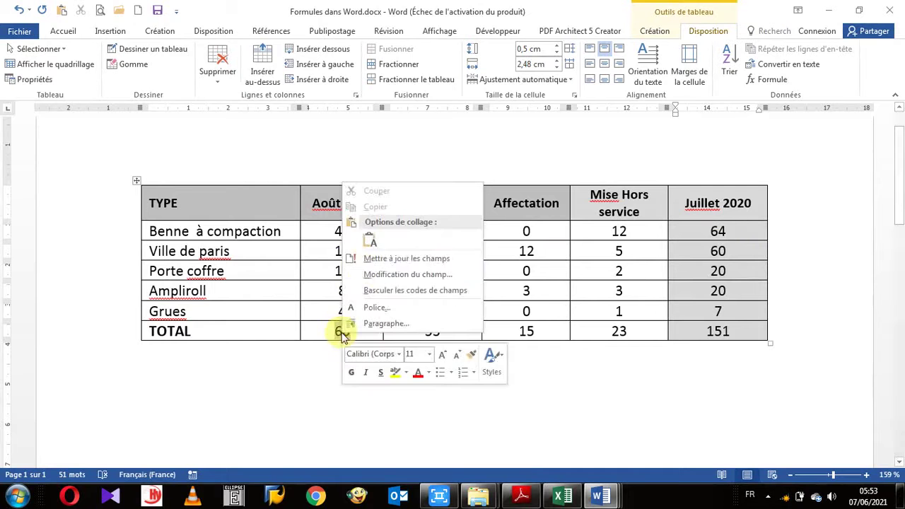
left_click(364, 259)
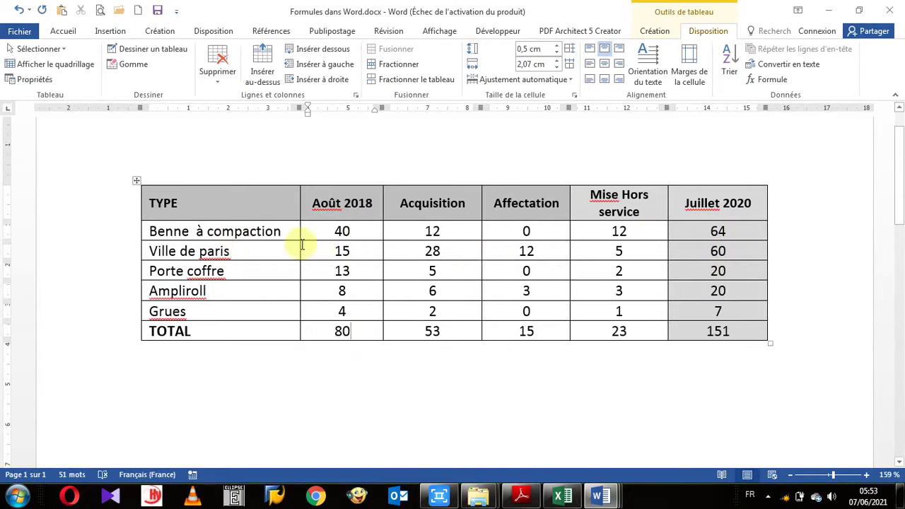
right_click(712, 332)
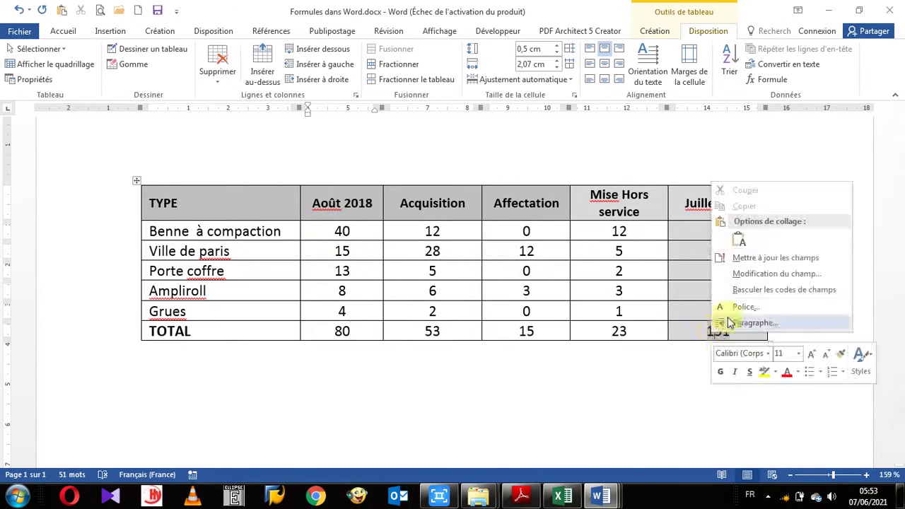
left_click(739, 256)
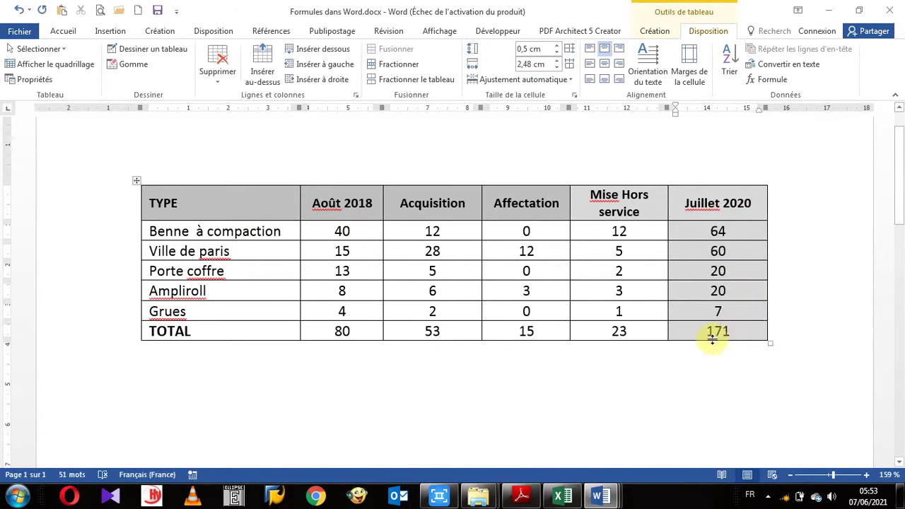